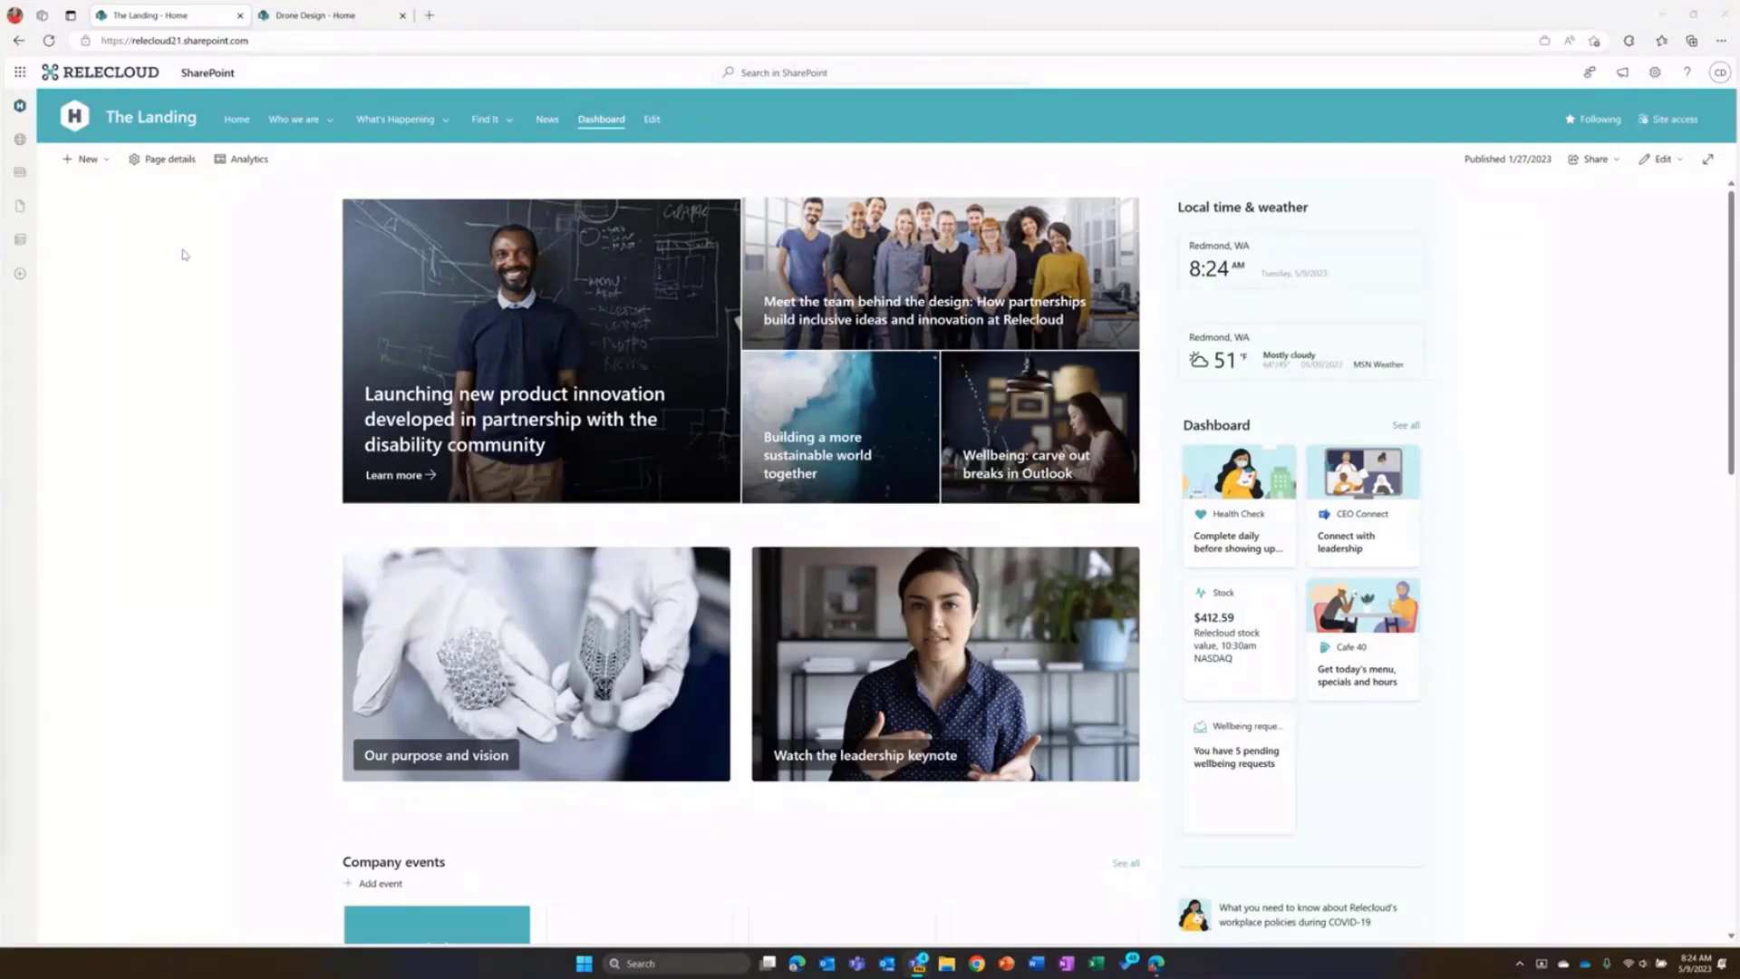
Begin a new team site and scroll the Microsoft templates down to Employee onboarding team
click(19, 274)
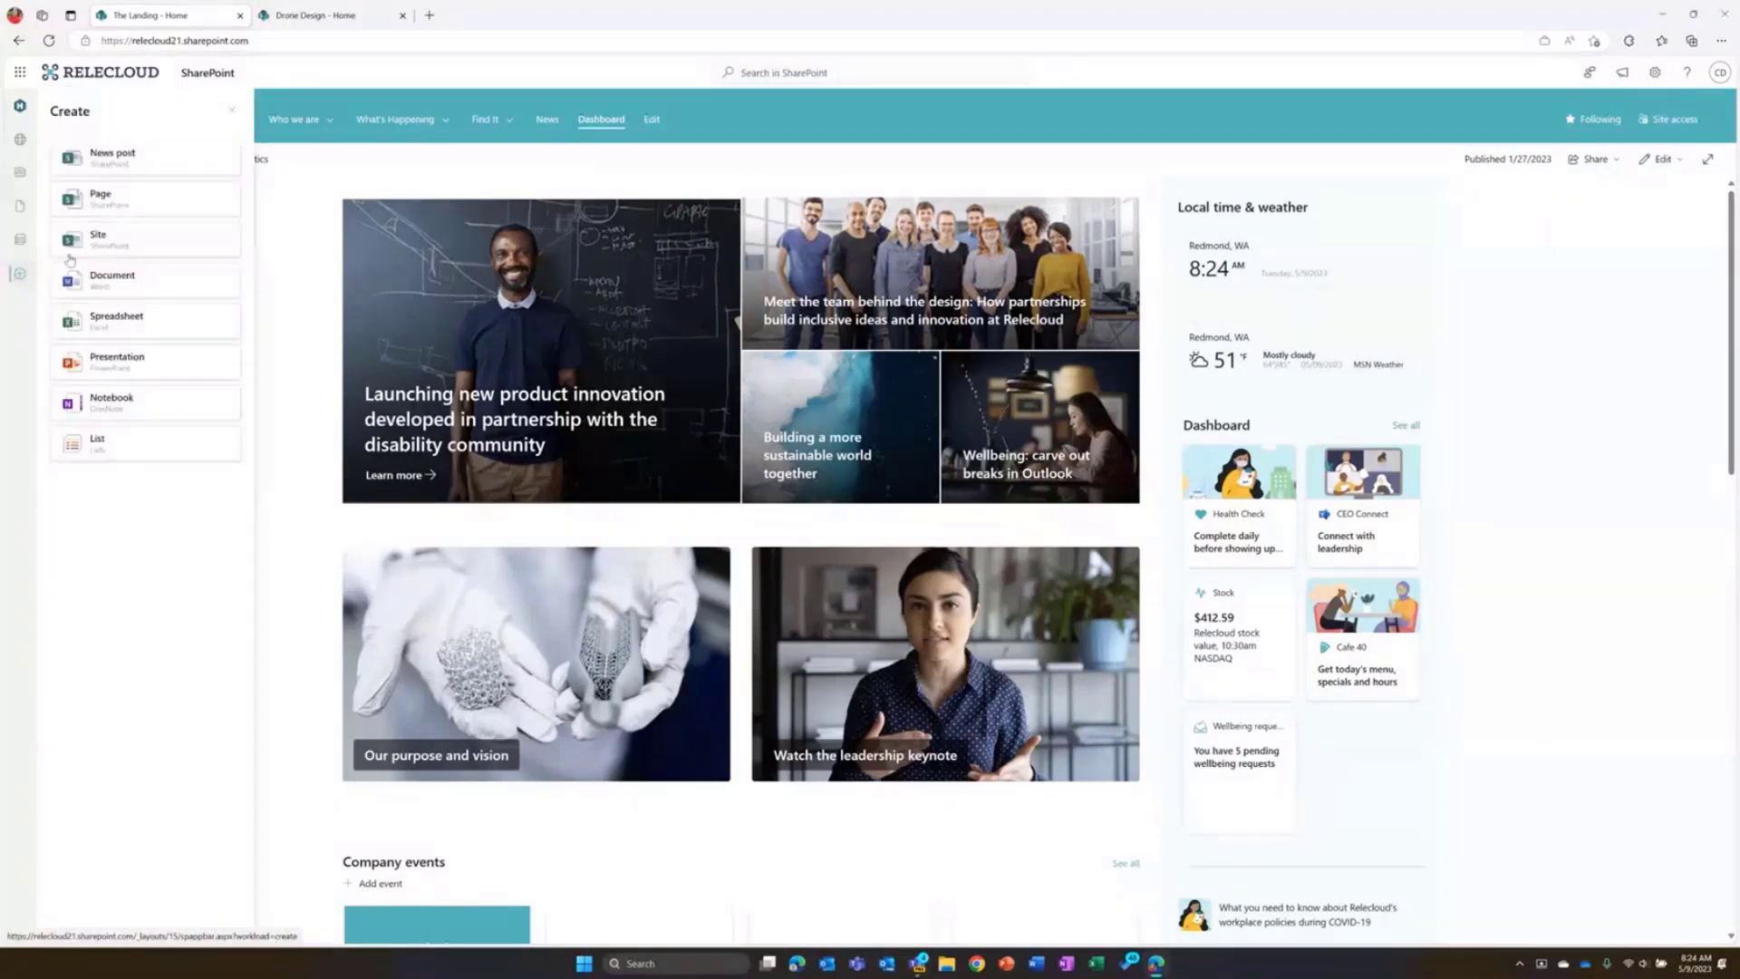
click(145, 246)
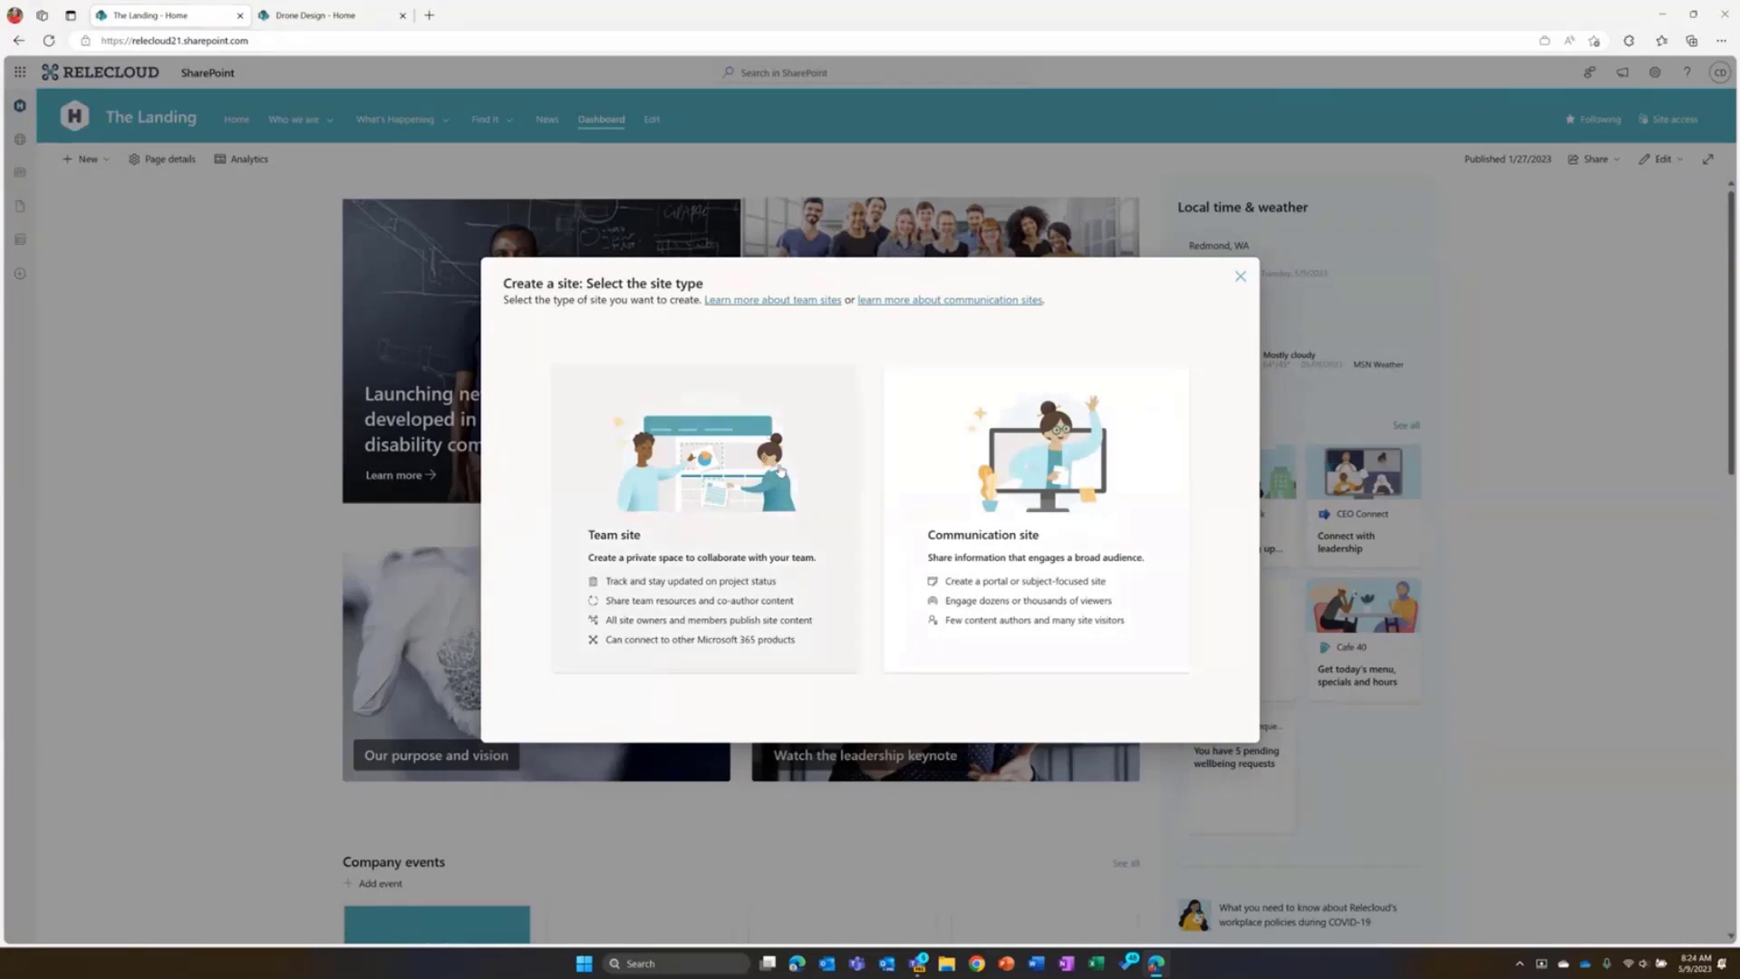
click(781, 470)
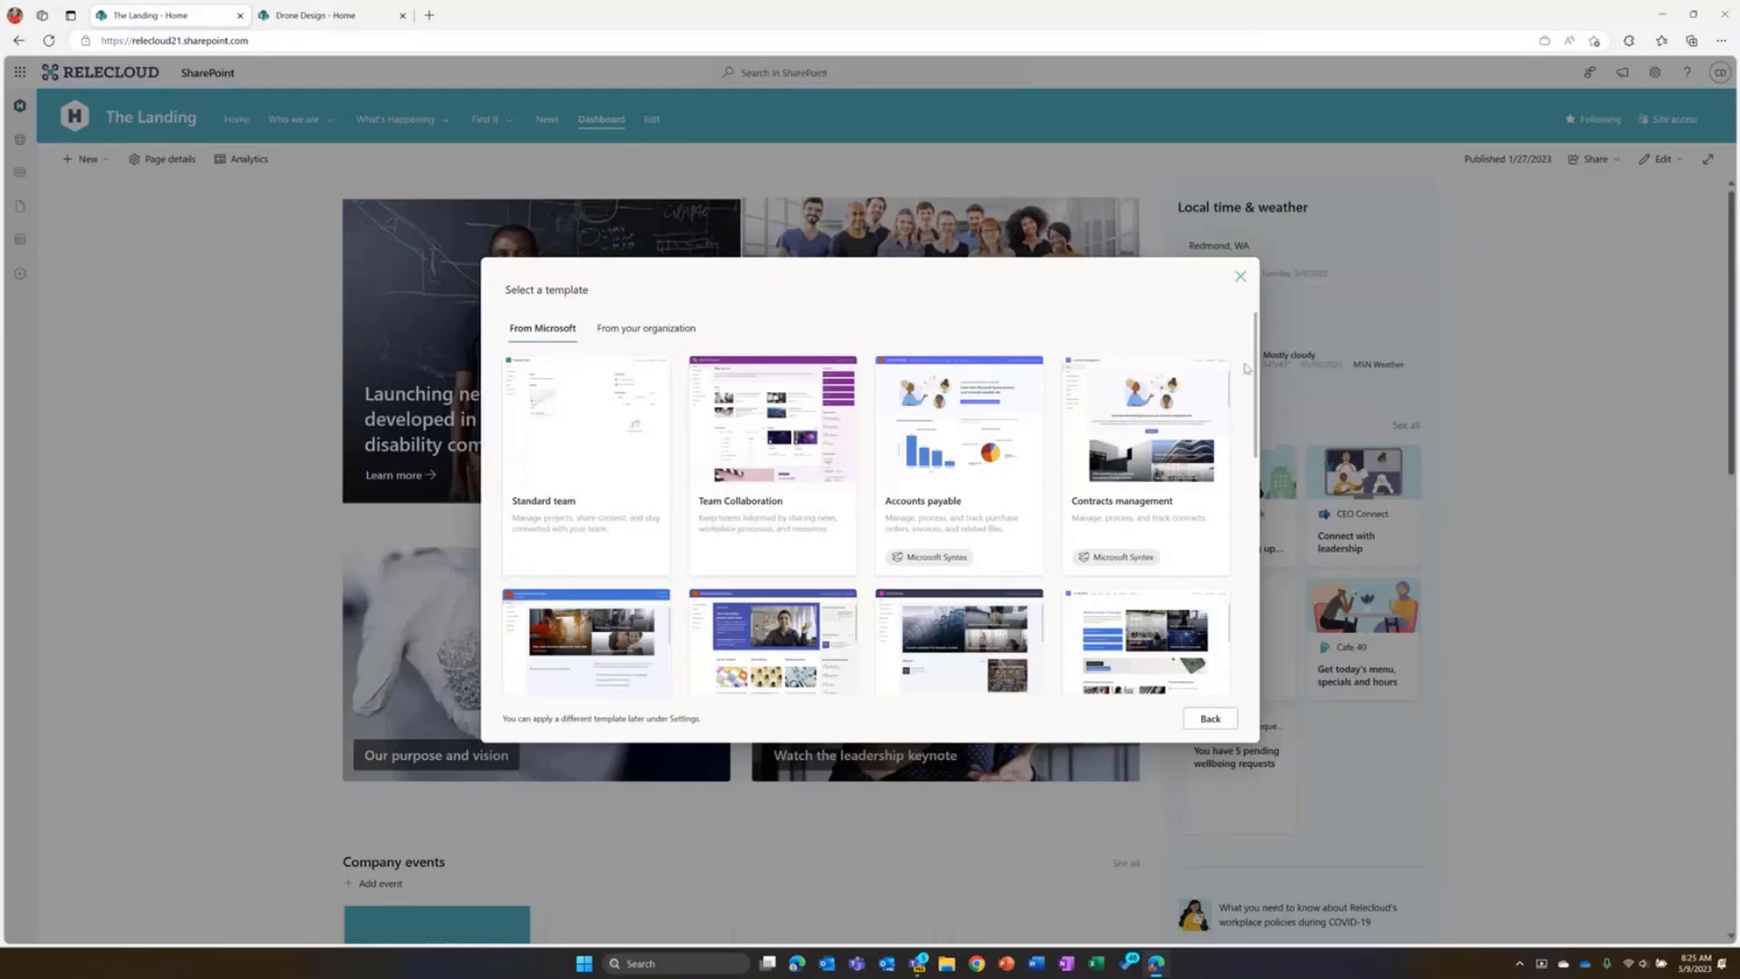
drag(1254, 339, 1255, 426)
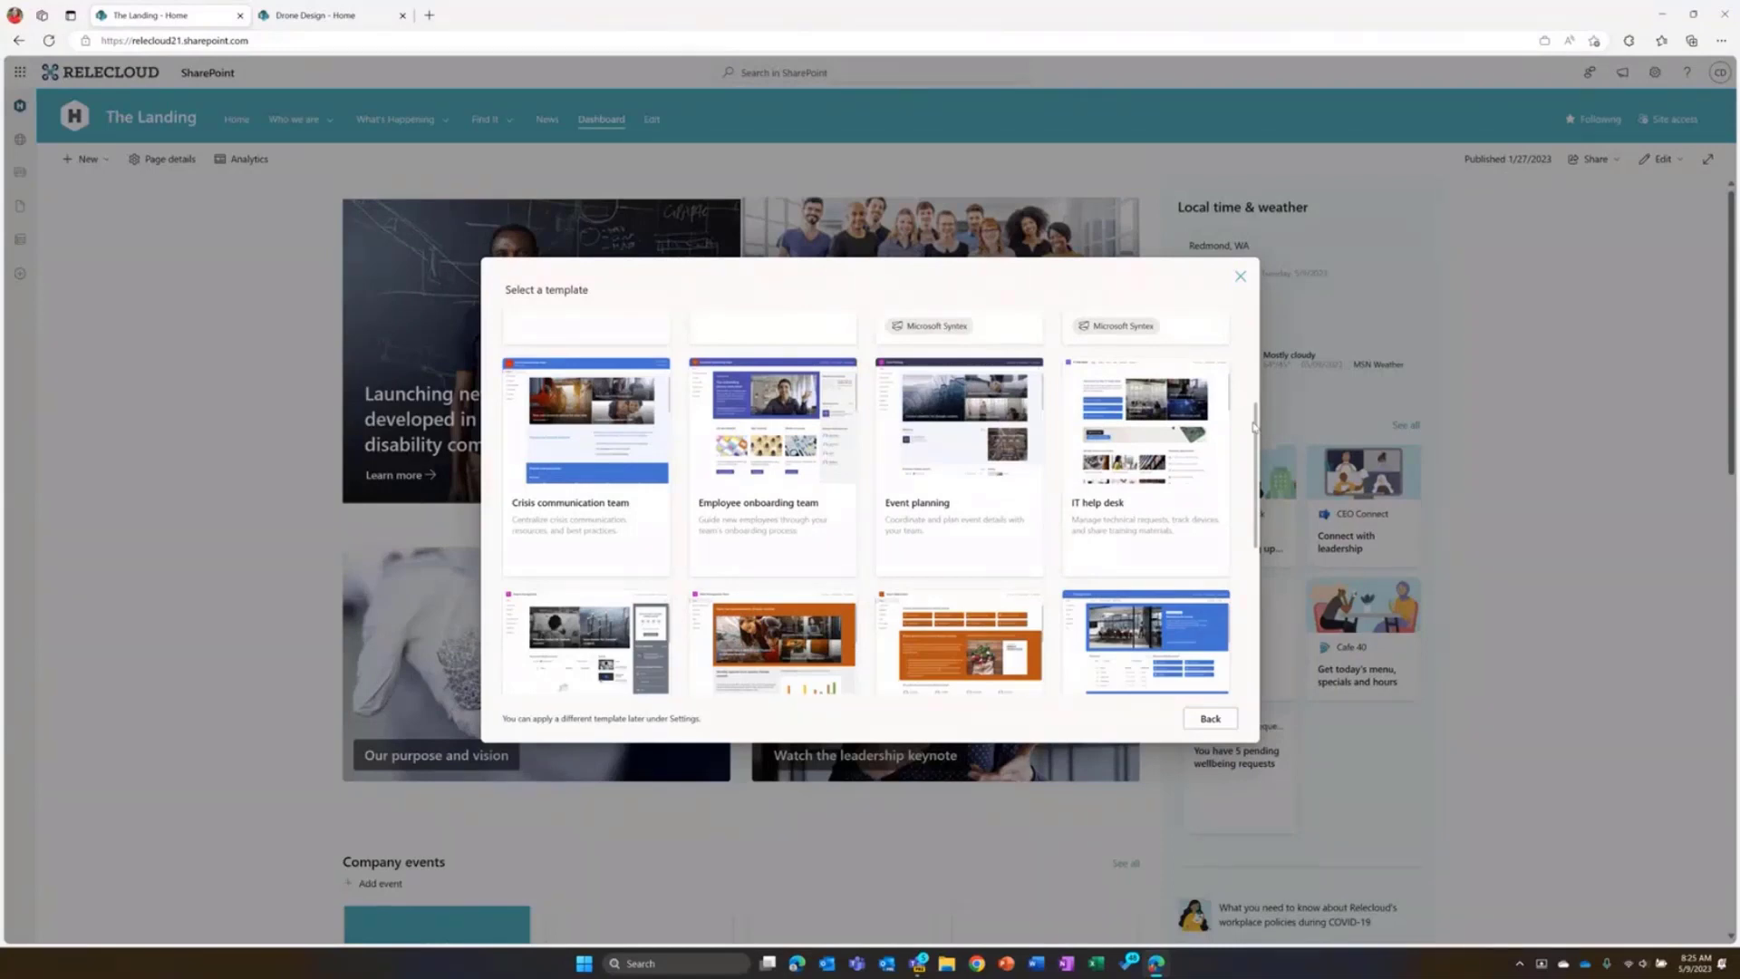
mouse_move(1254, 426)
mouse_down()
mouse_move(1251, 490)
mouse_move(1254, 413)
mouse_up()
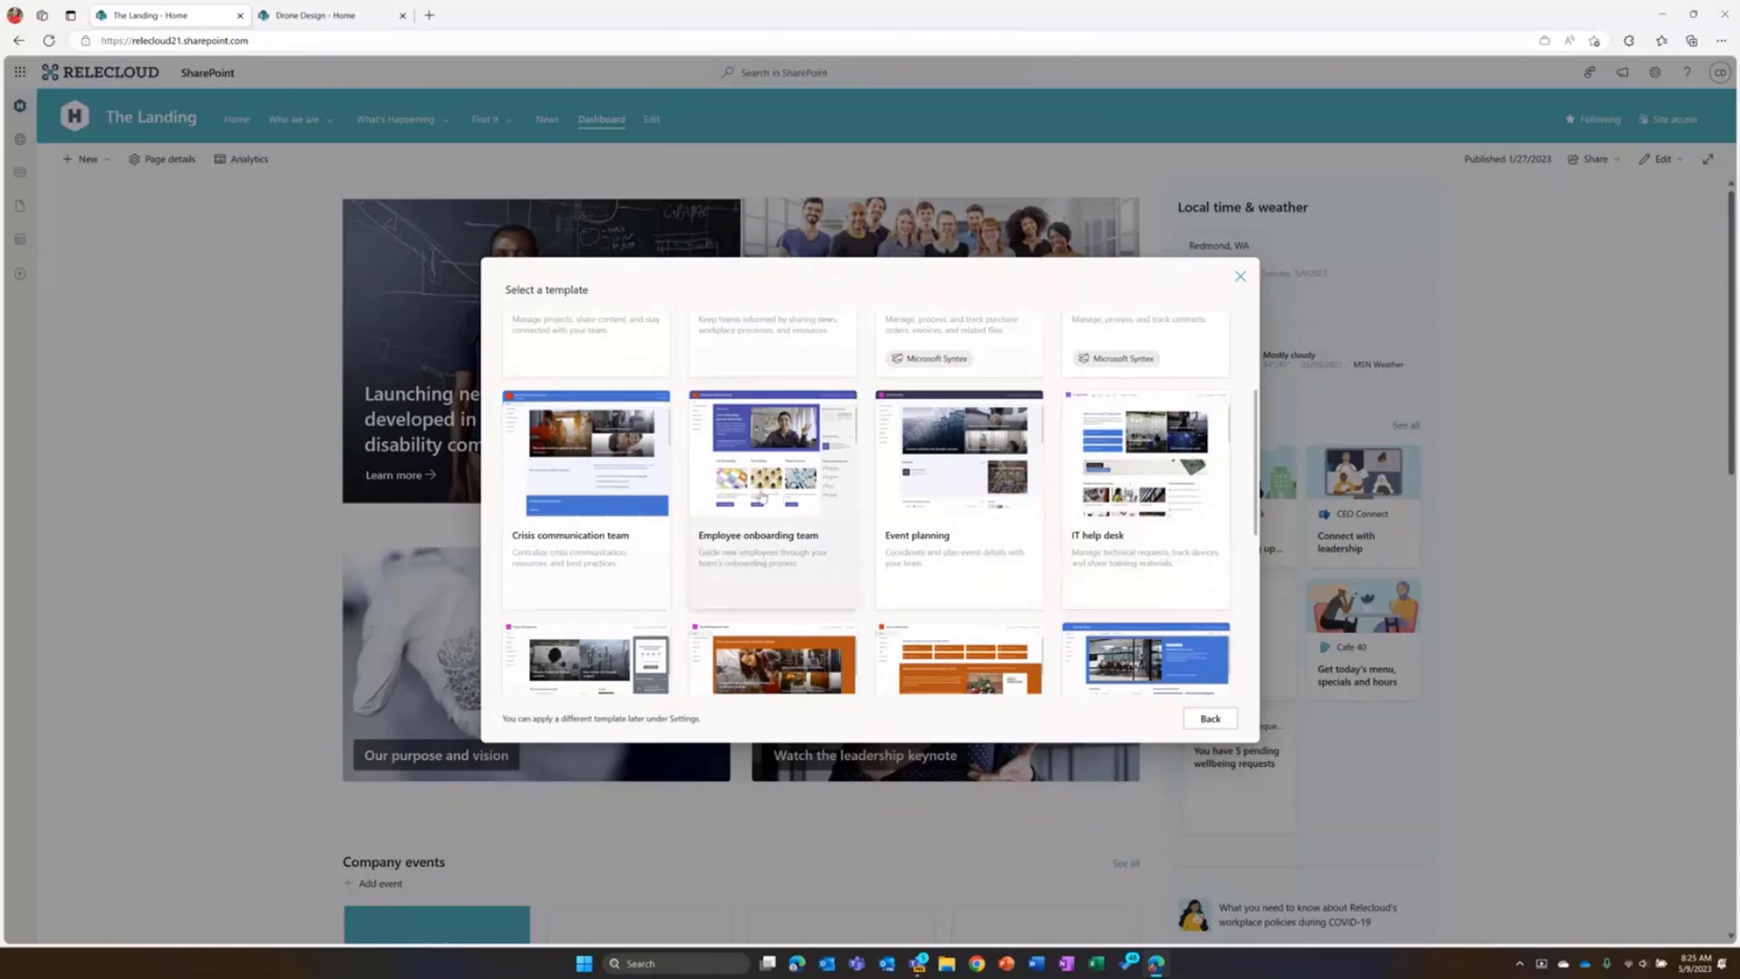
click(790, 490)
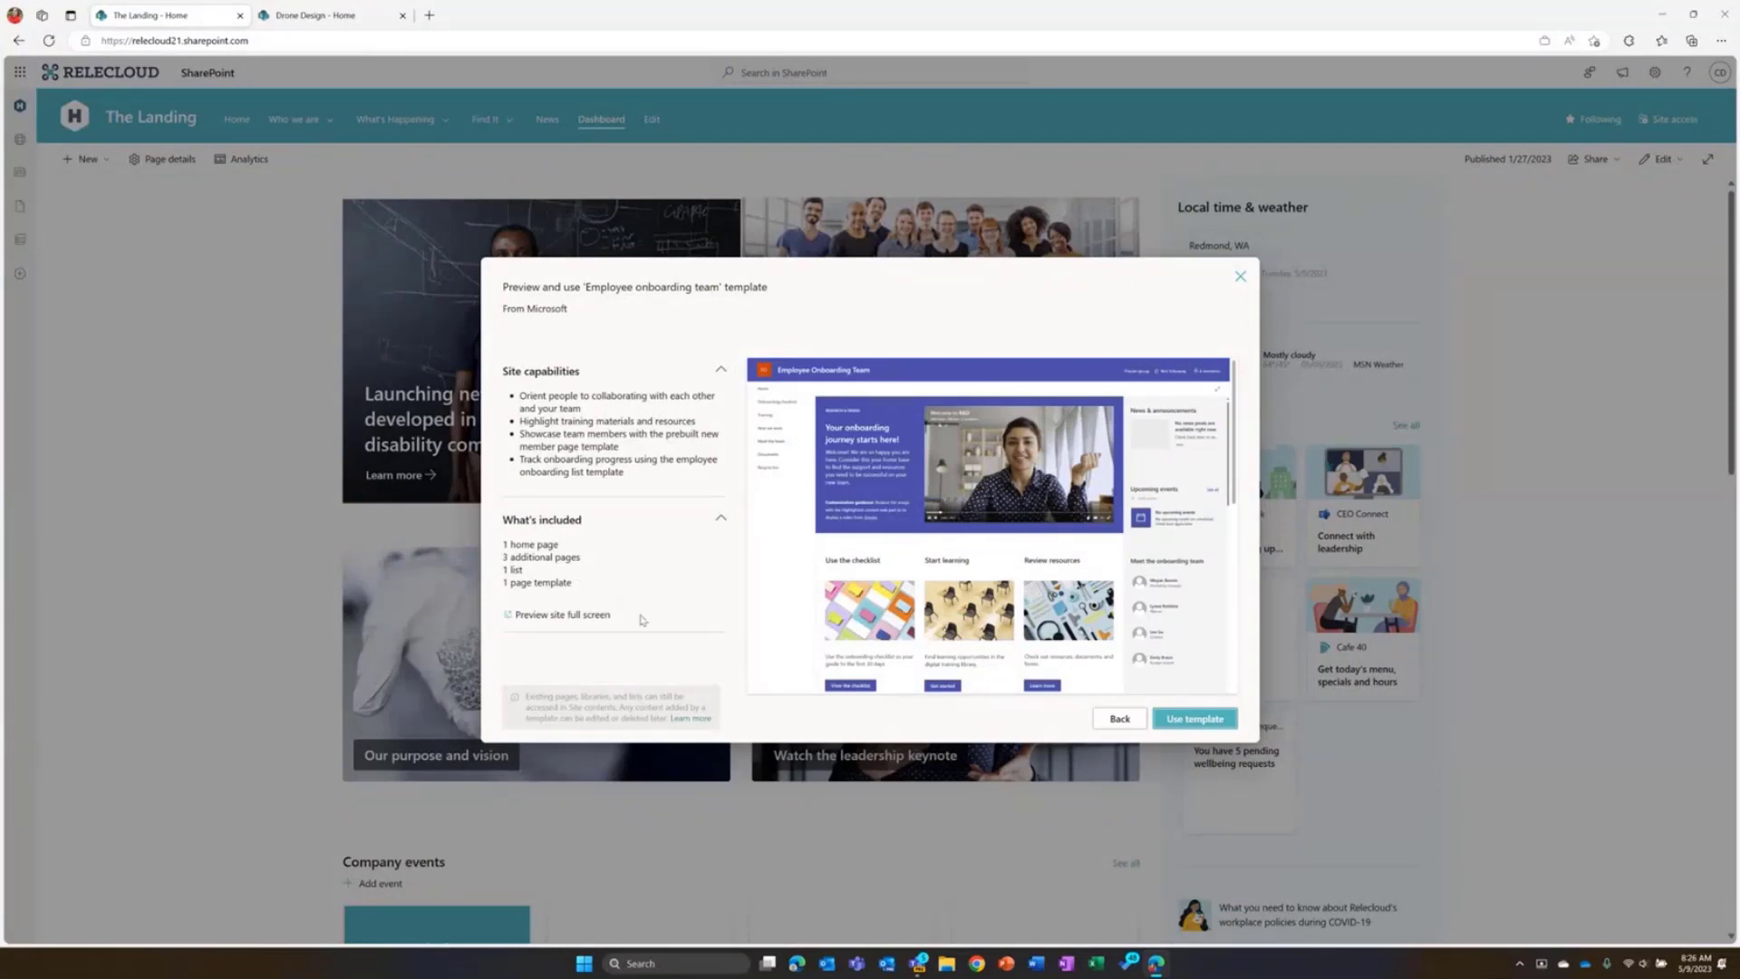
mouse_move(1236, 383)
mouse_down()
mouse_move(1235, 585)
mouse_move(1234, 372)
mouse_up()
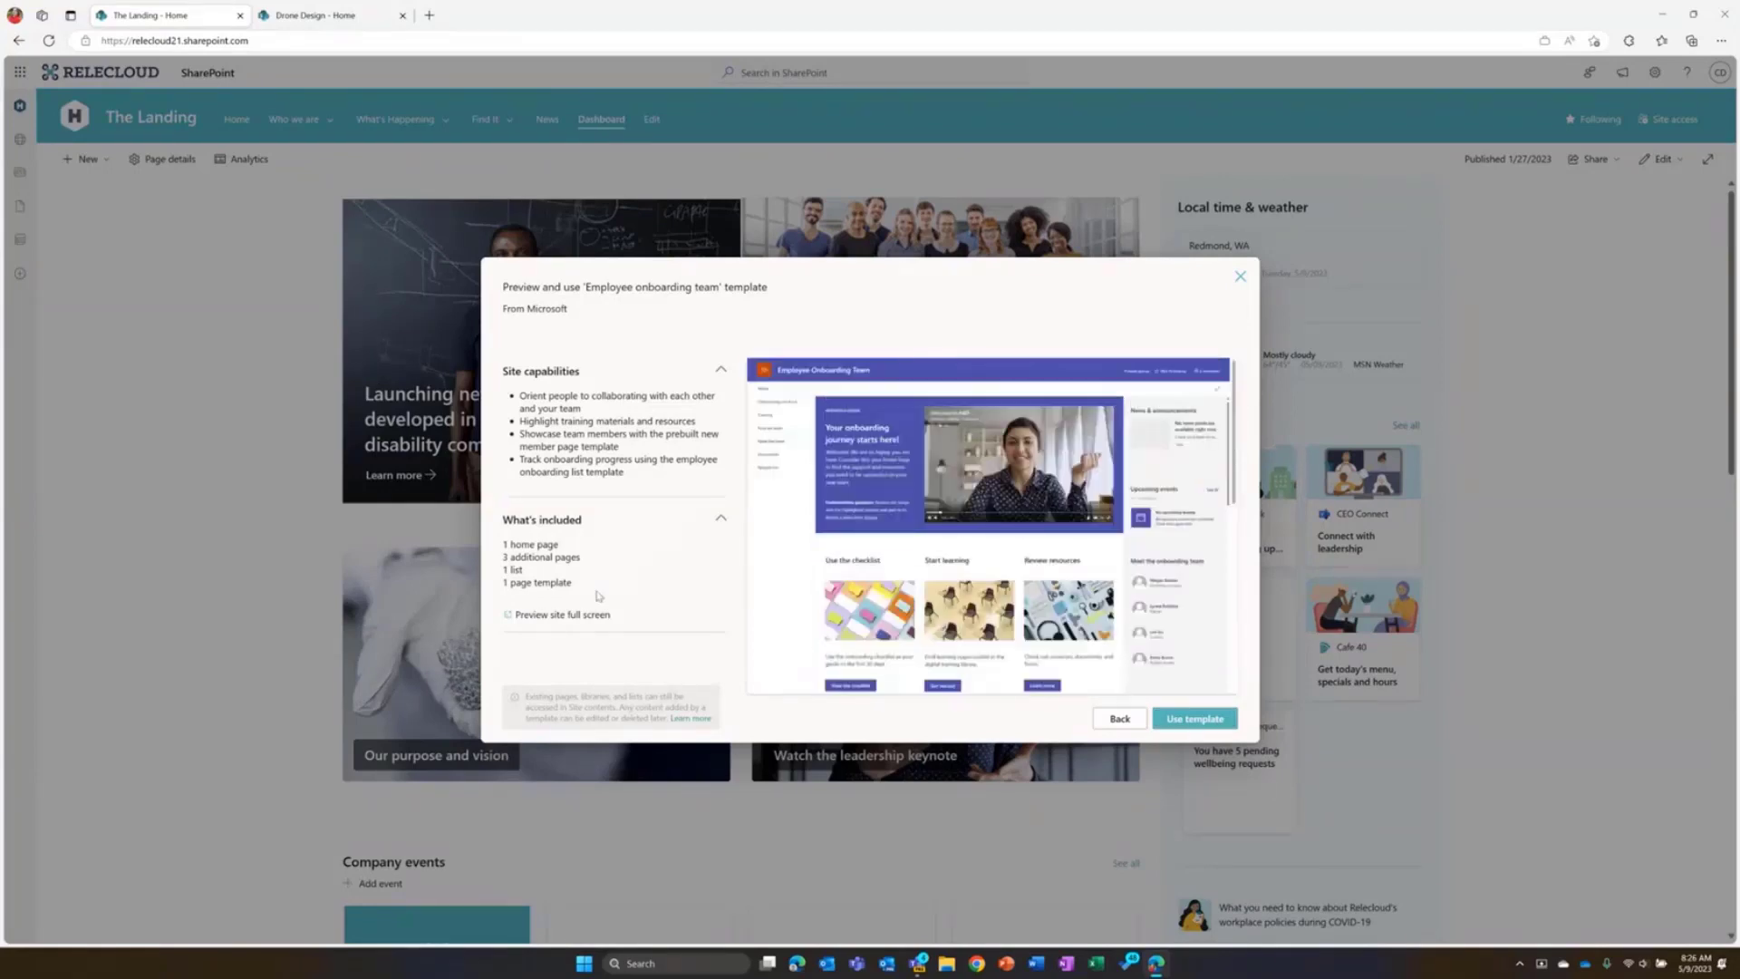
click(553, 615)
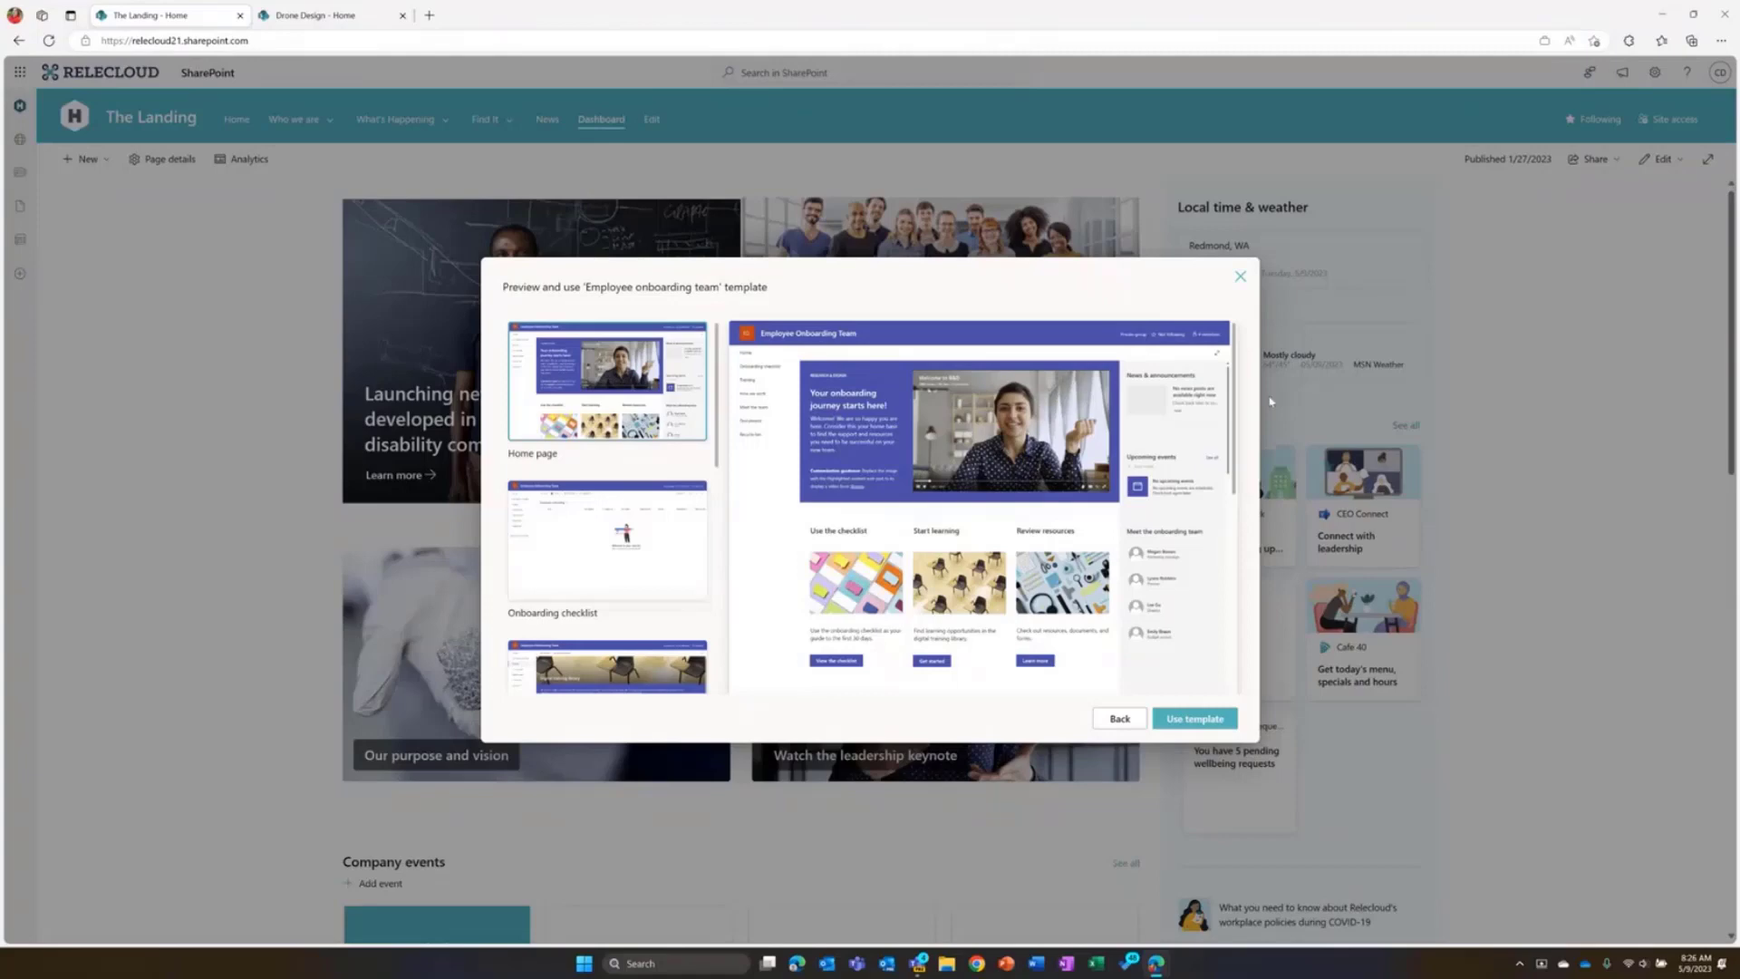
scroll(1232, 427, down, 2)
drag(1233, 428, 1231, 384)
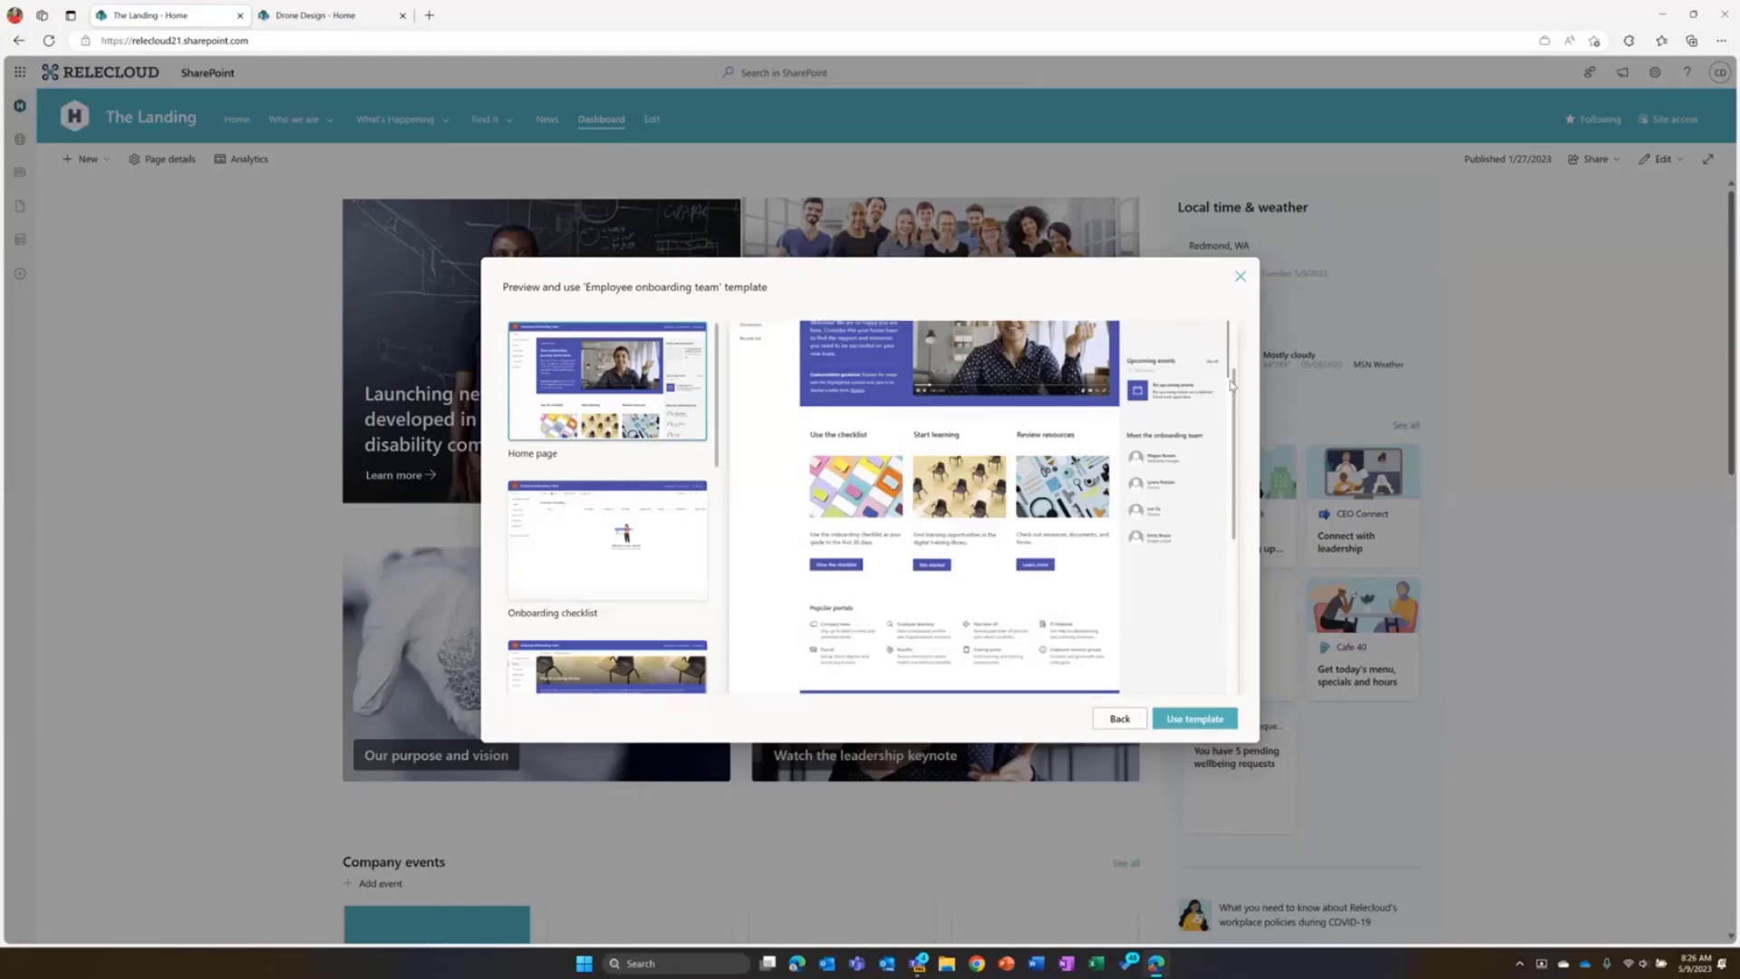
click(607, 539)
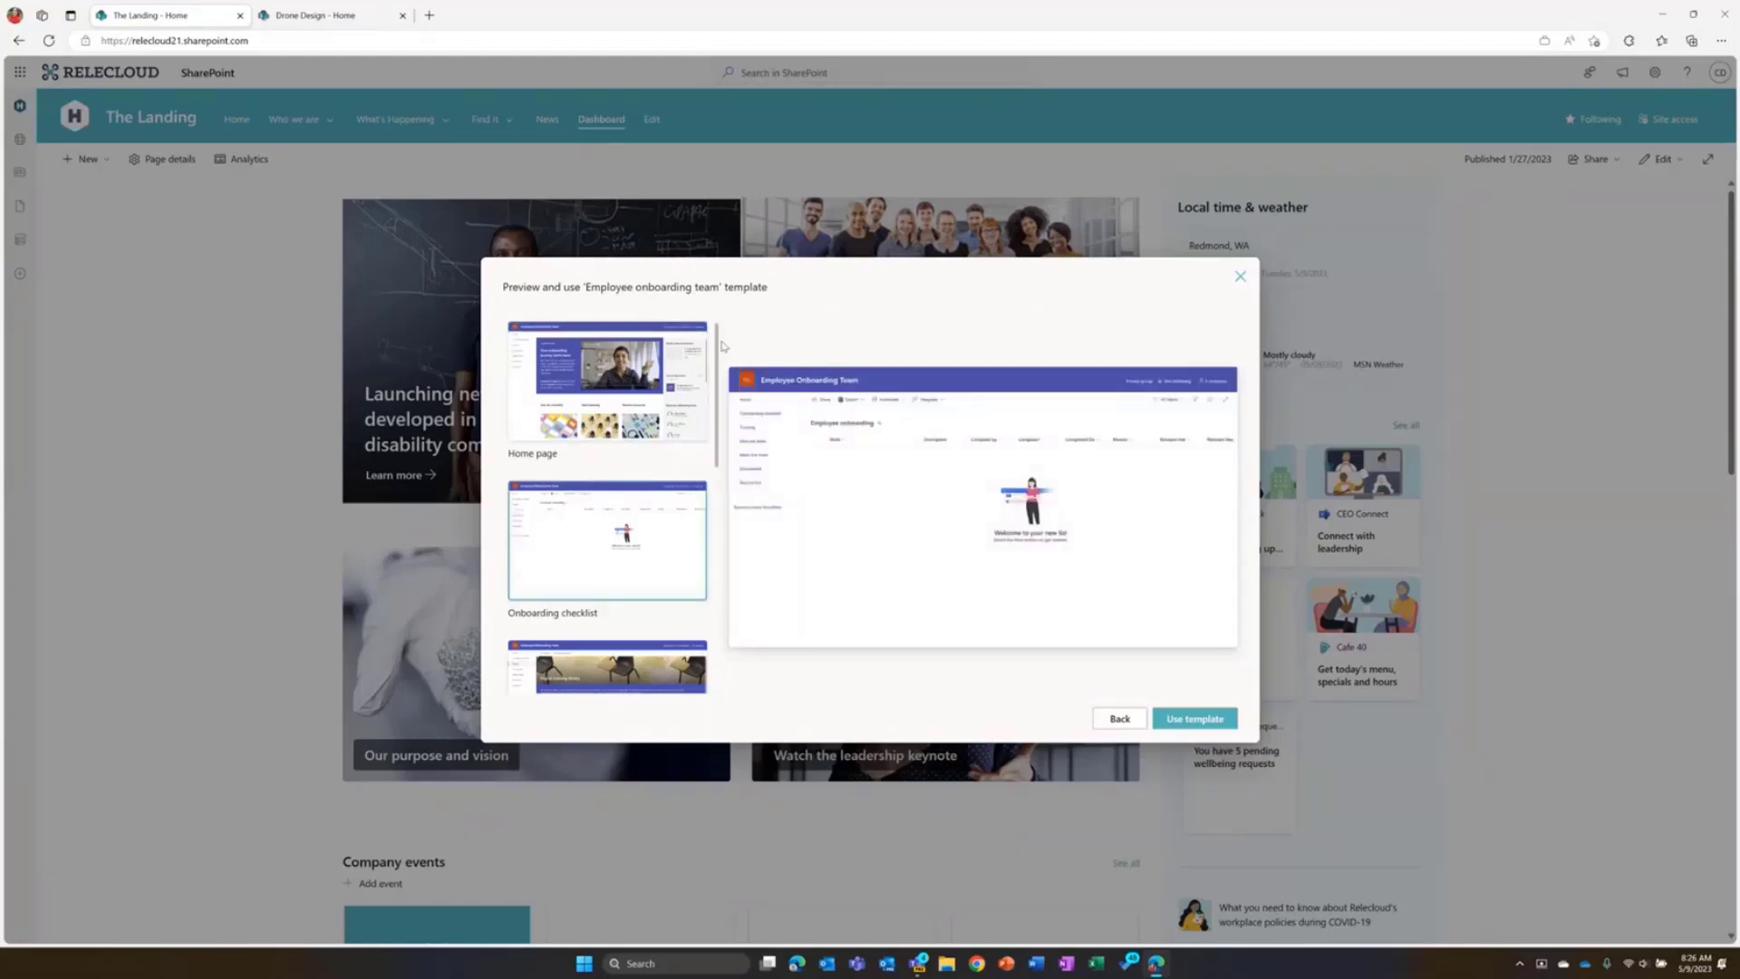
drag(720, 380, 721, 499)
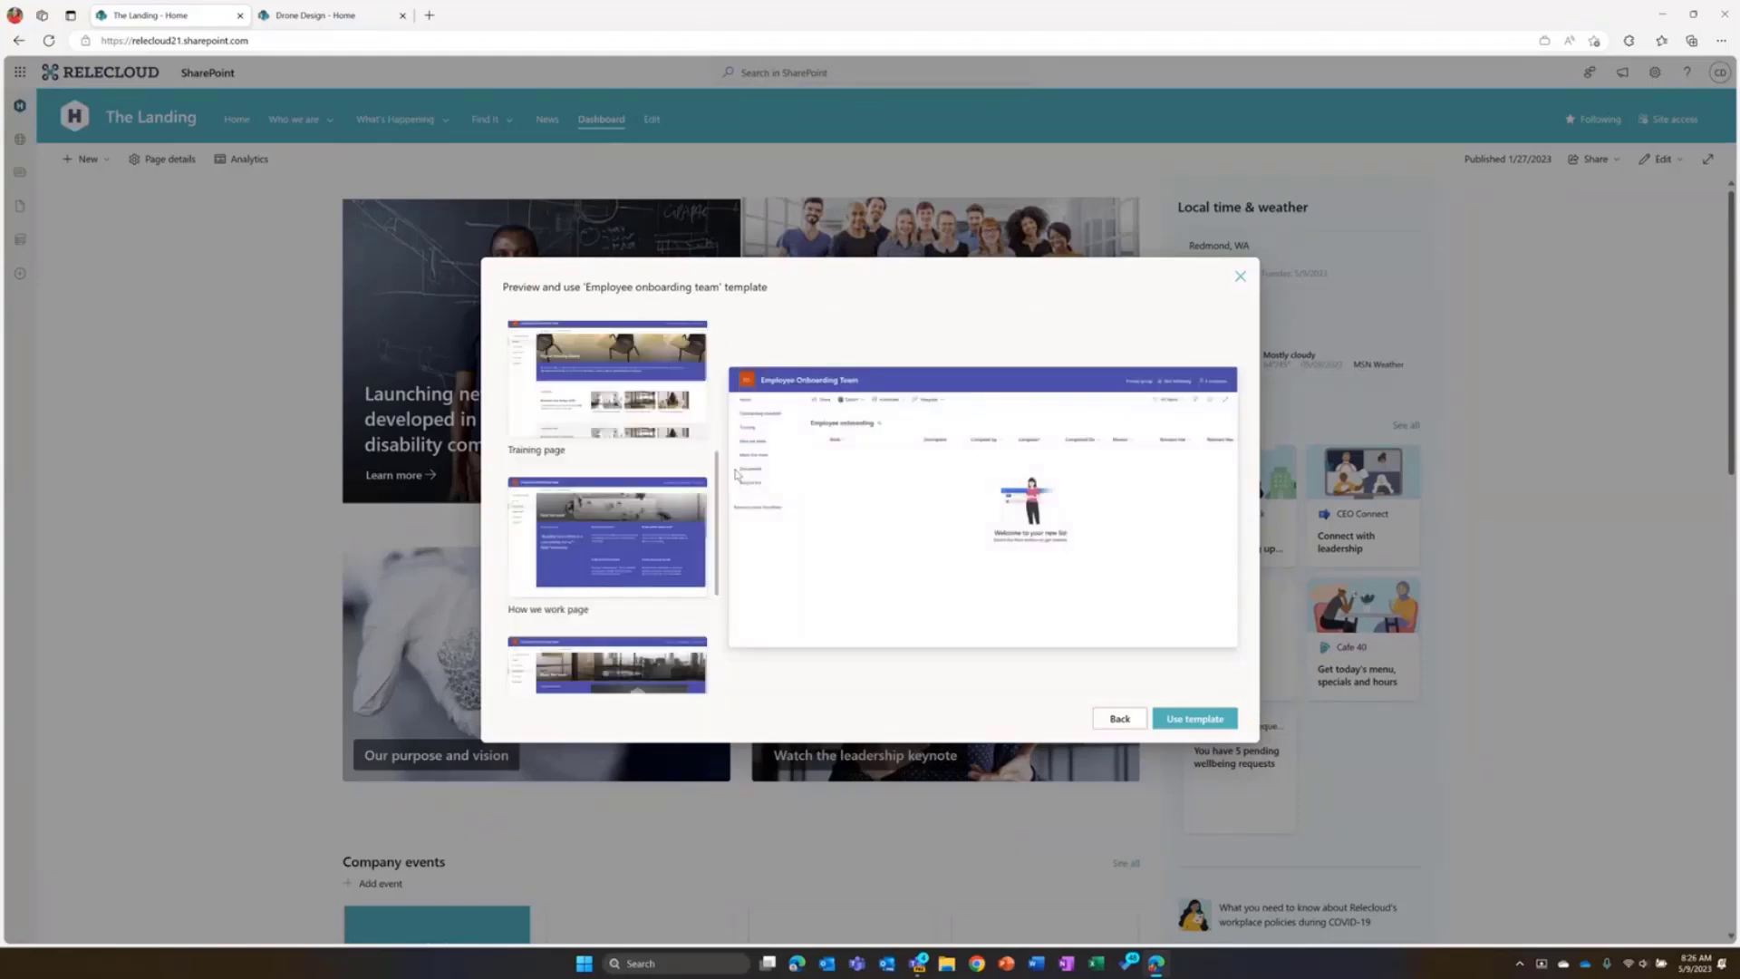
click(608, 379)
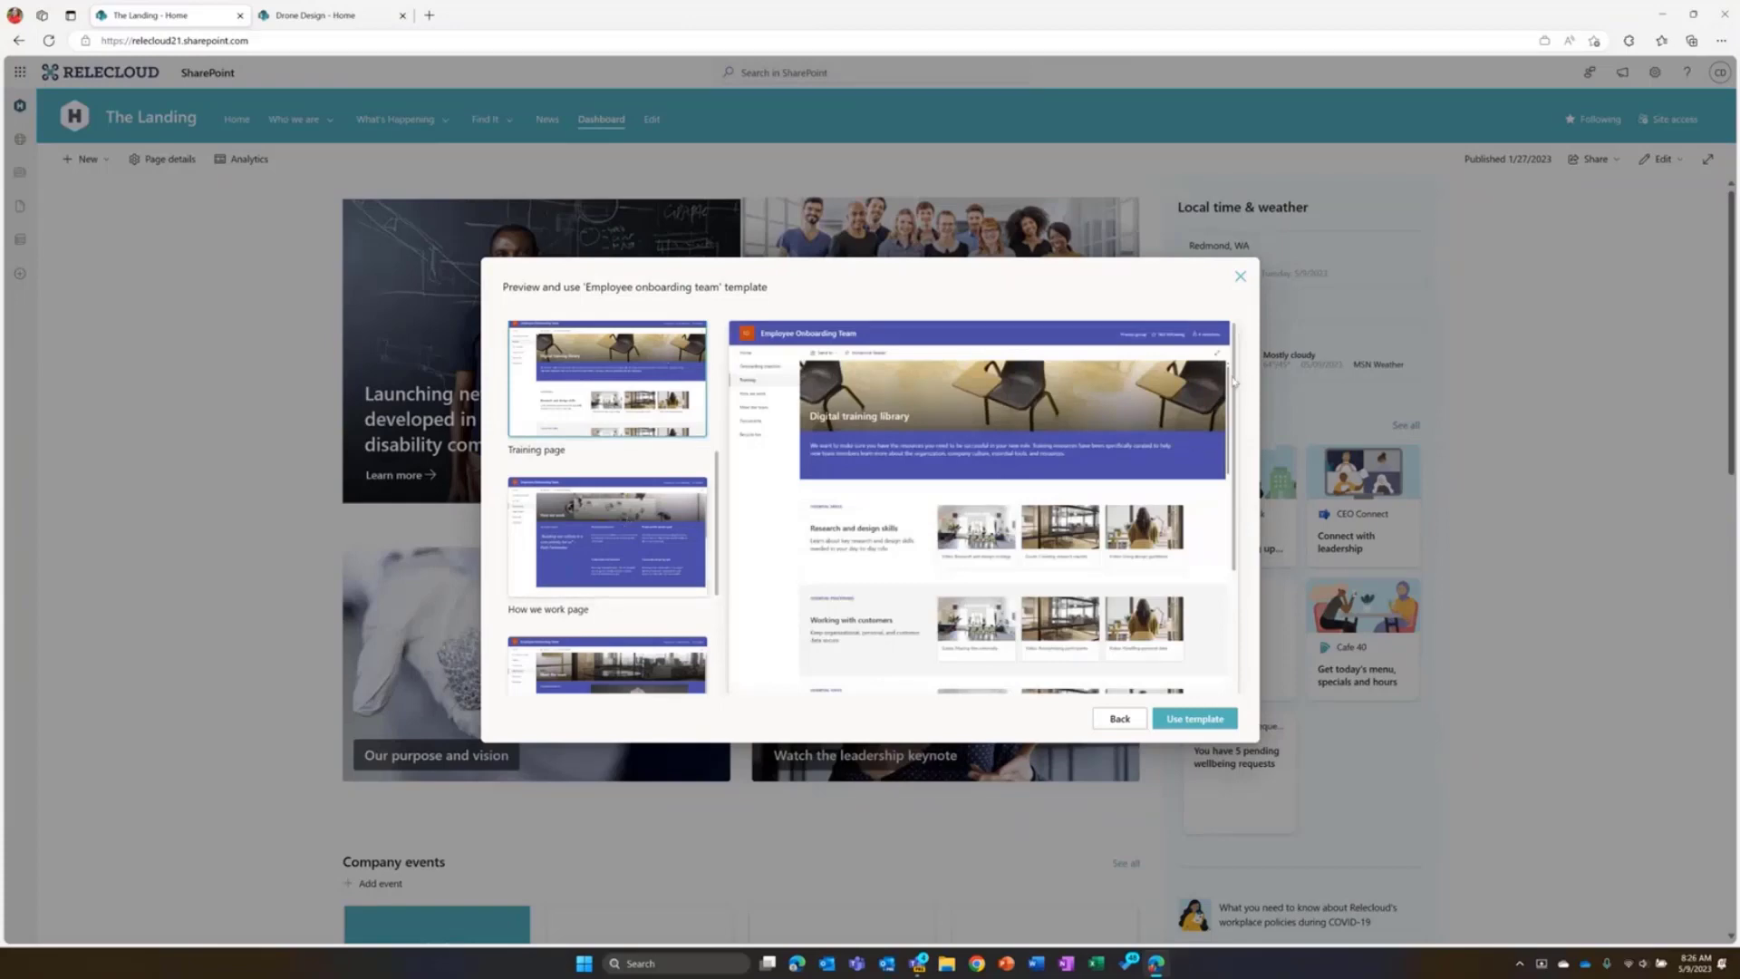
scroll(997, 507, down, 5)
scroll(906, 517, up, 5)
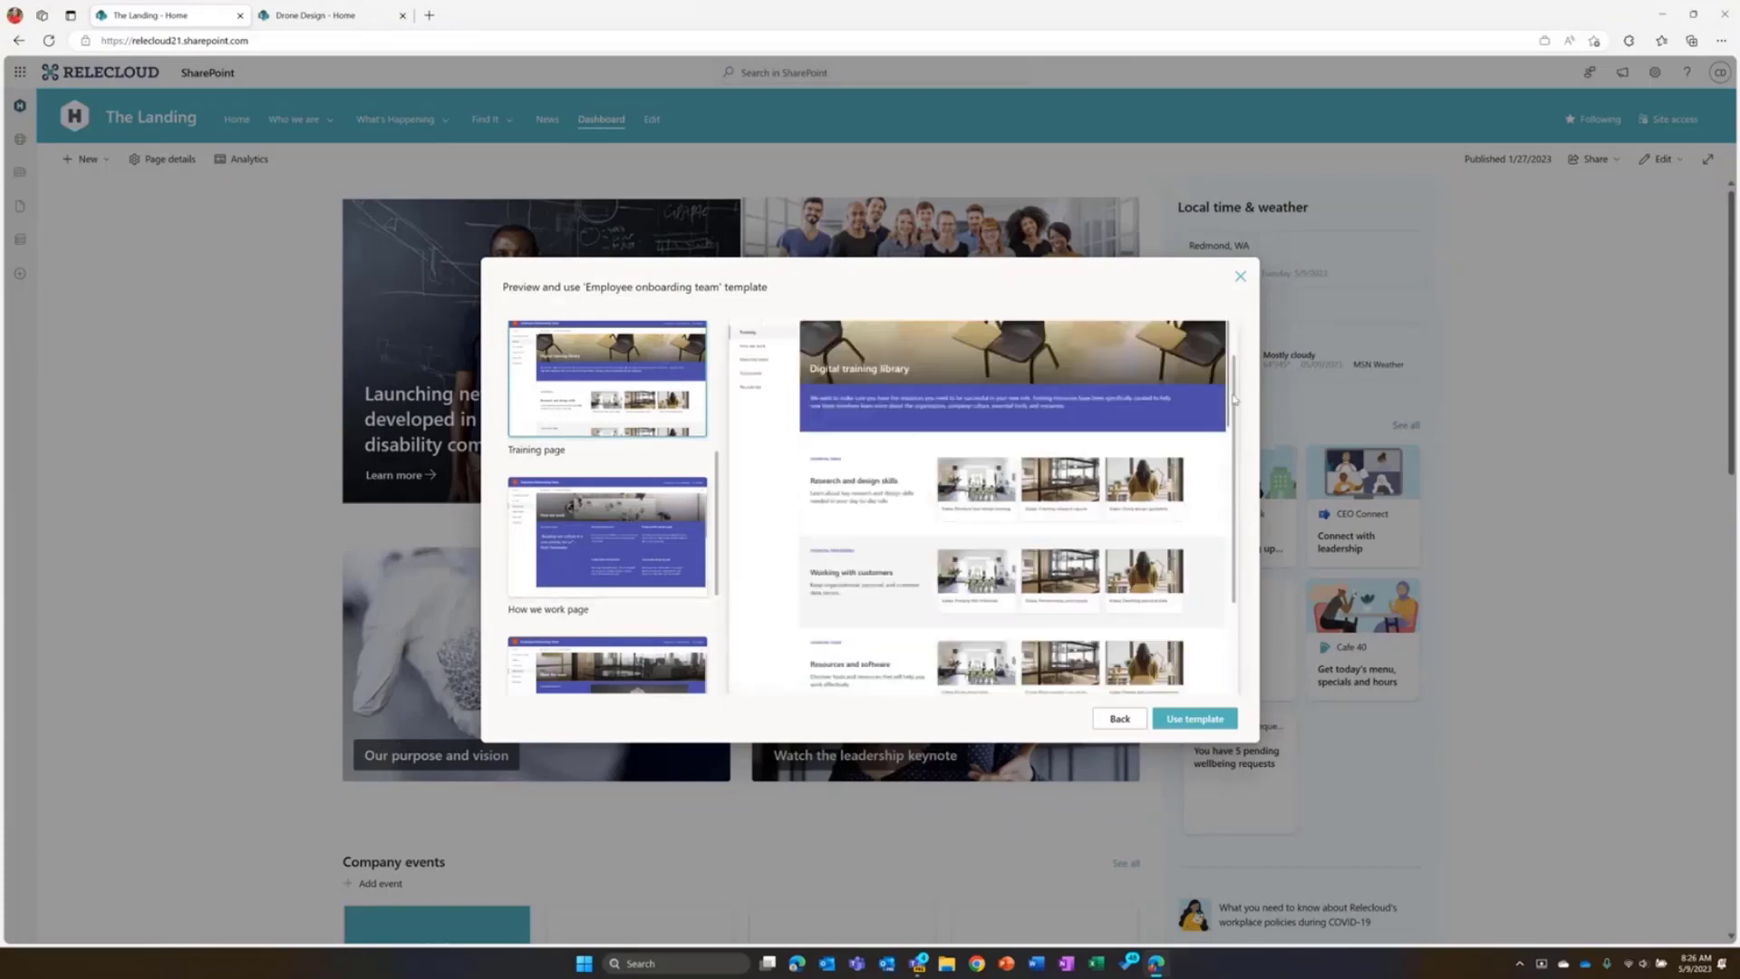
click(635, 552)
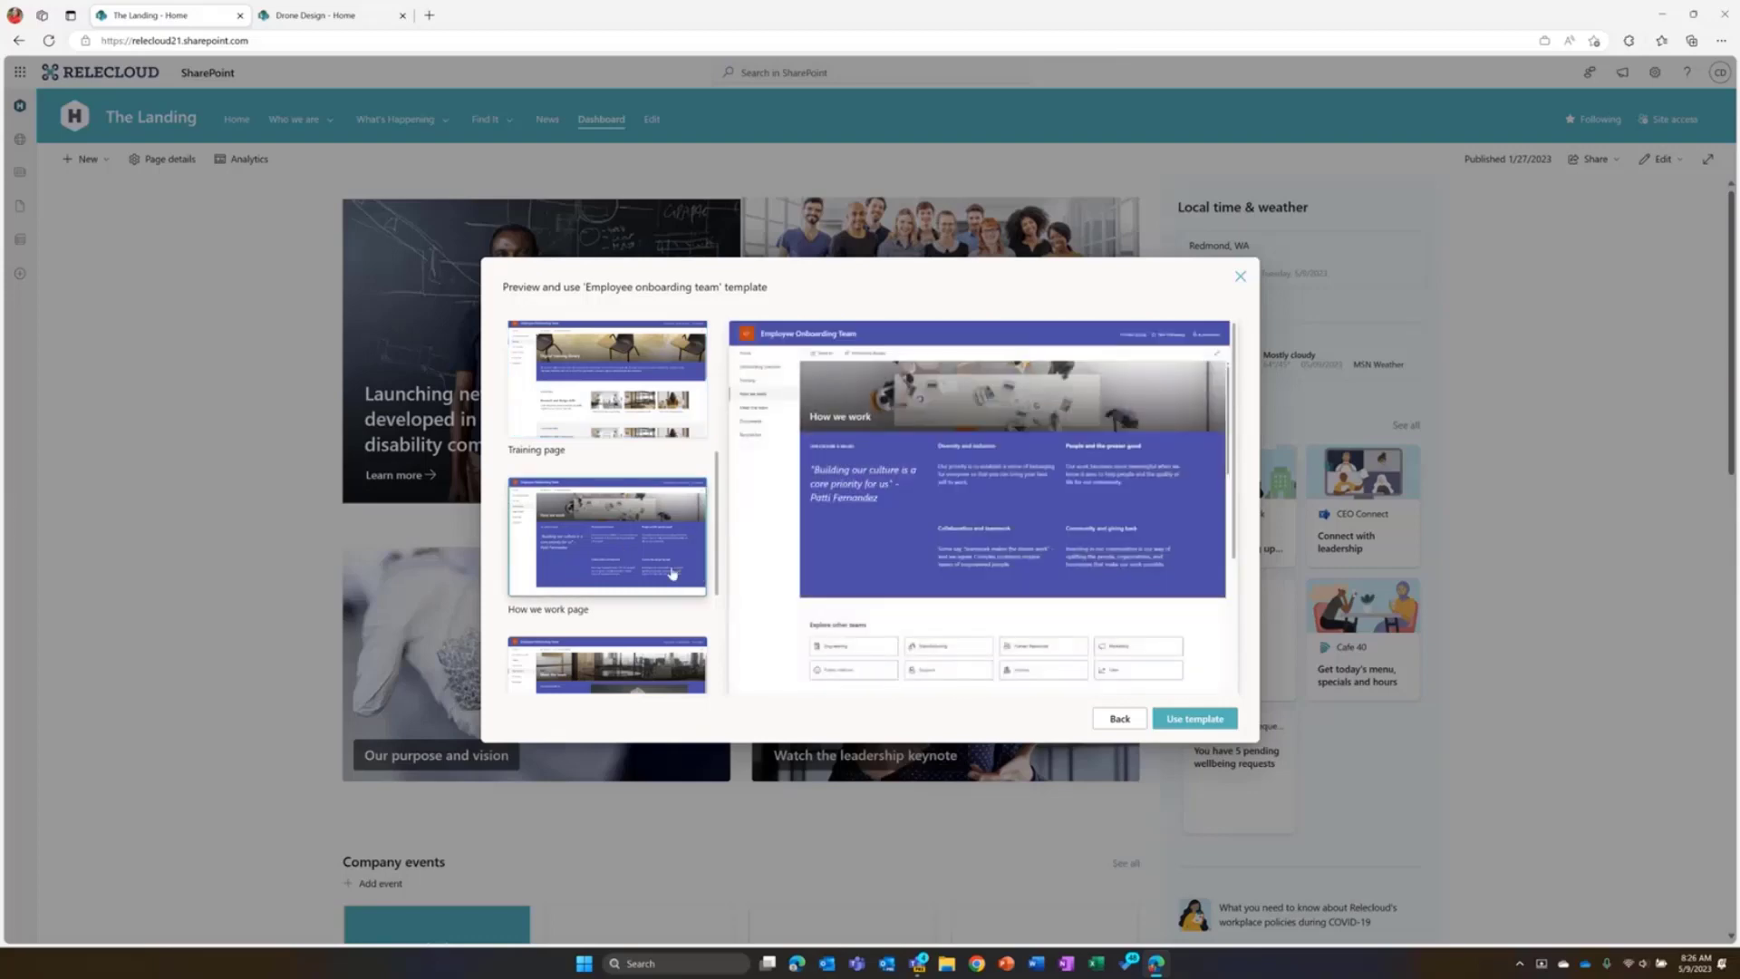
click(607, 666)
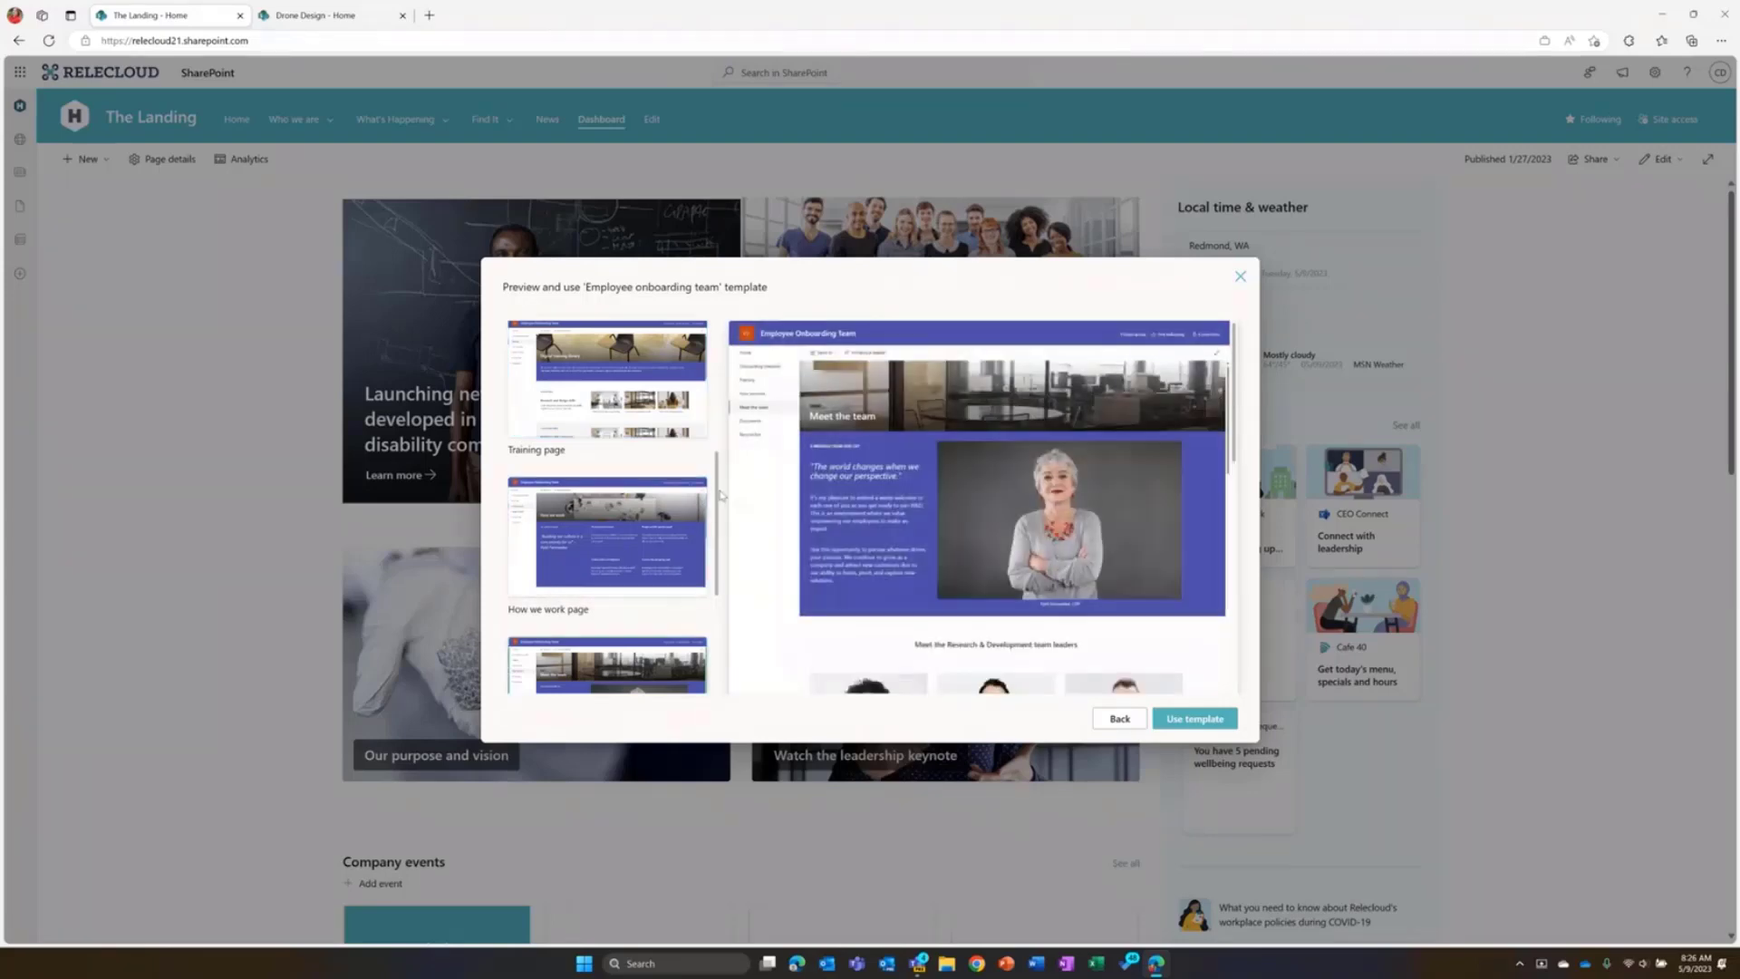
scroll(719, 492, down, 3)
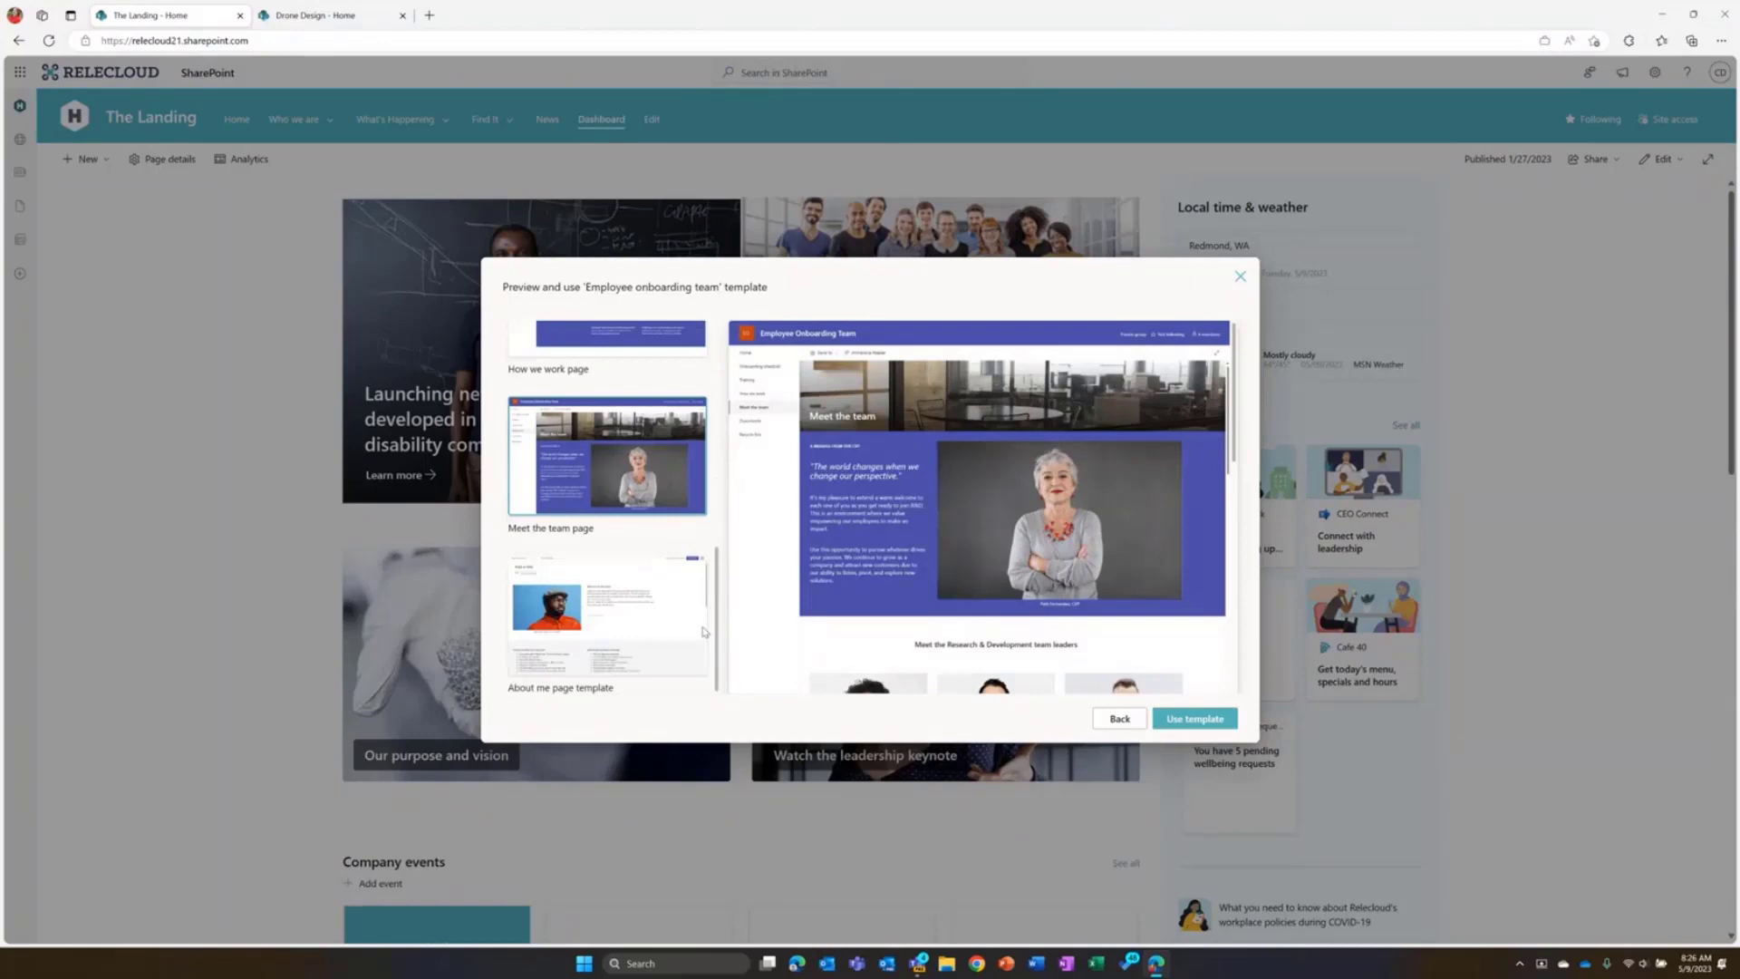
click(630, 629)
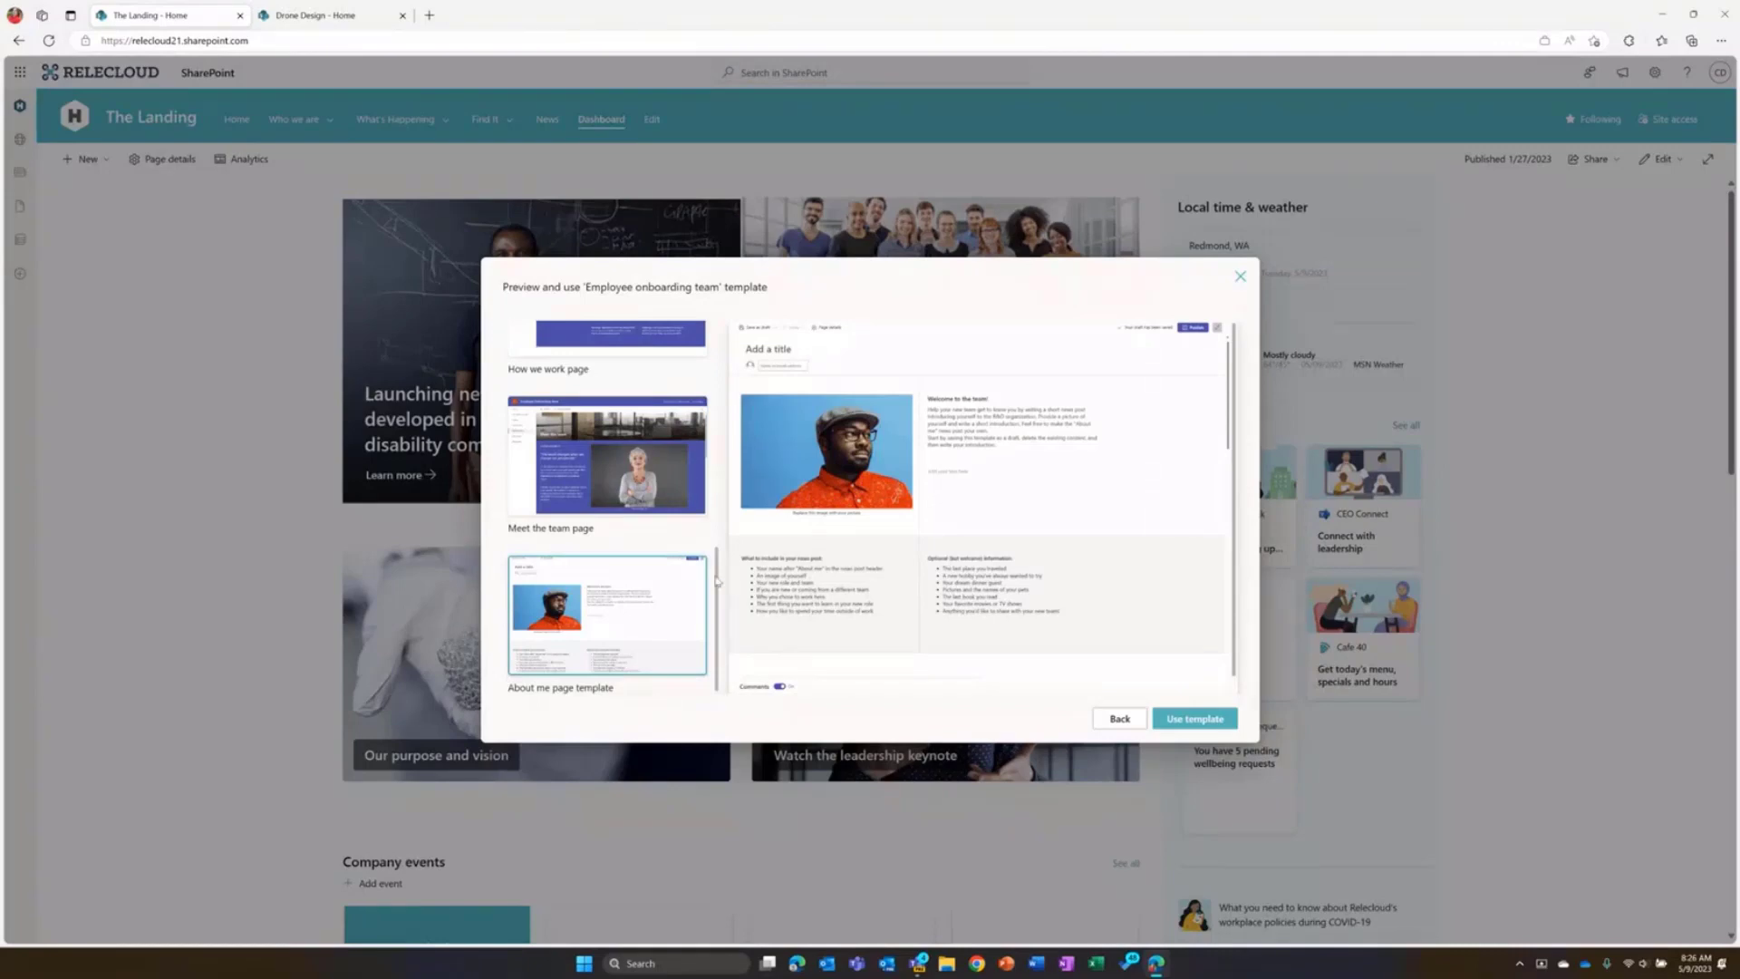
scroll(713, 473, up, 2)
scroll(721, 337, up, 3)
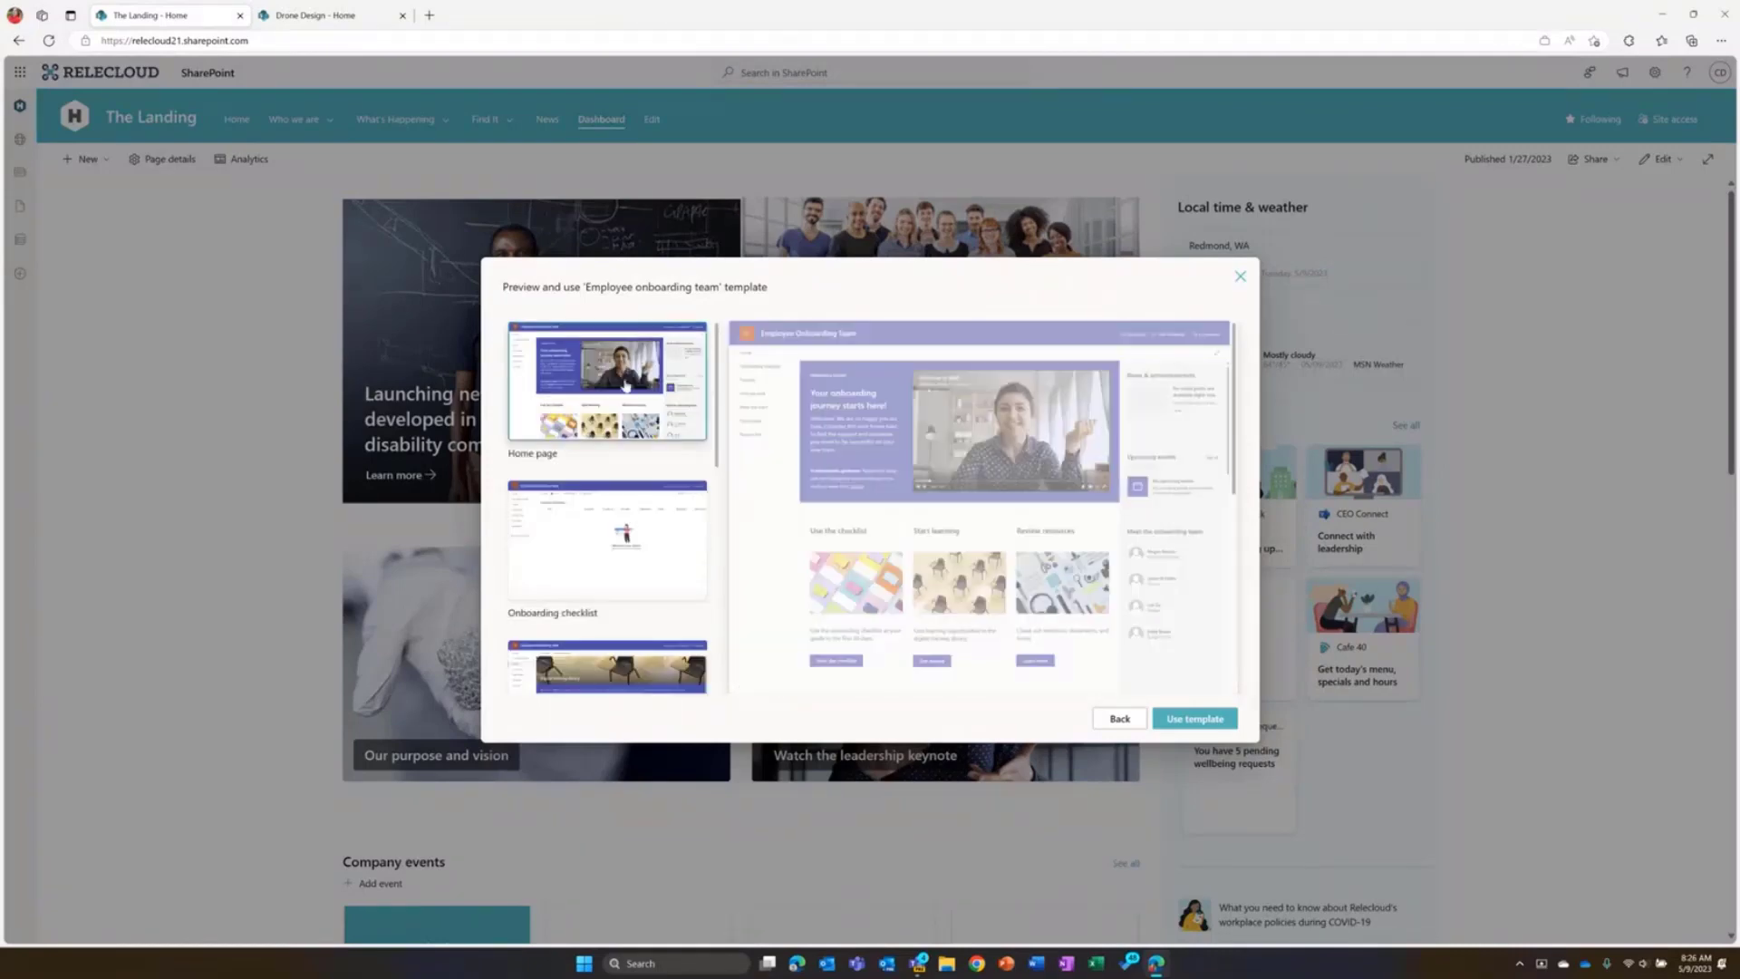
click(1113, 723)
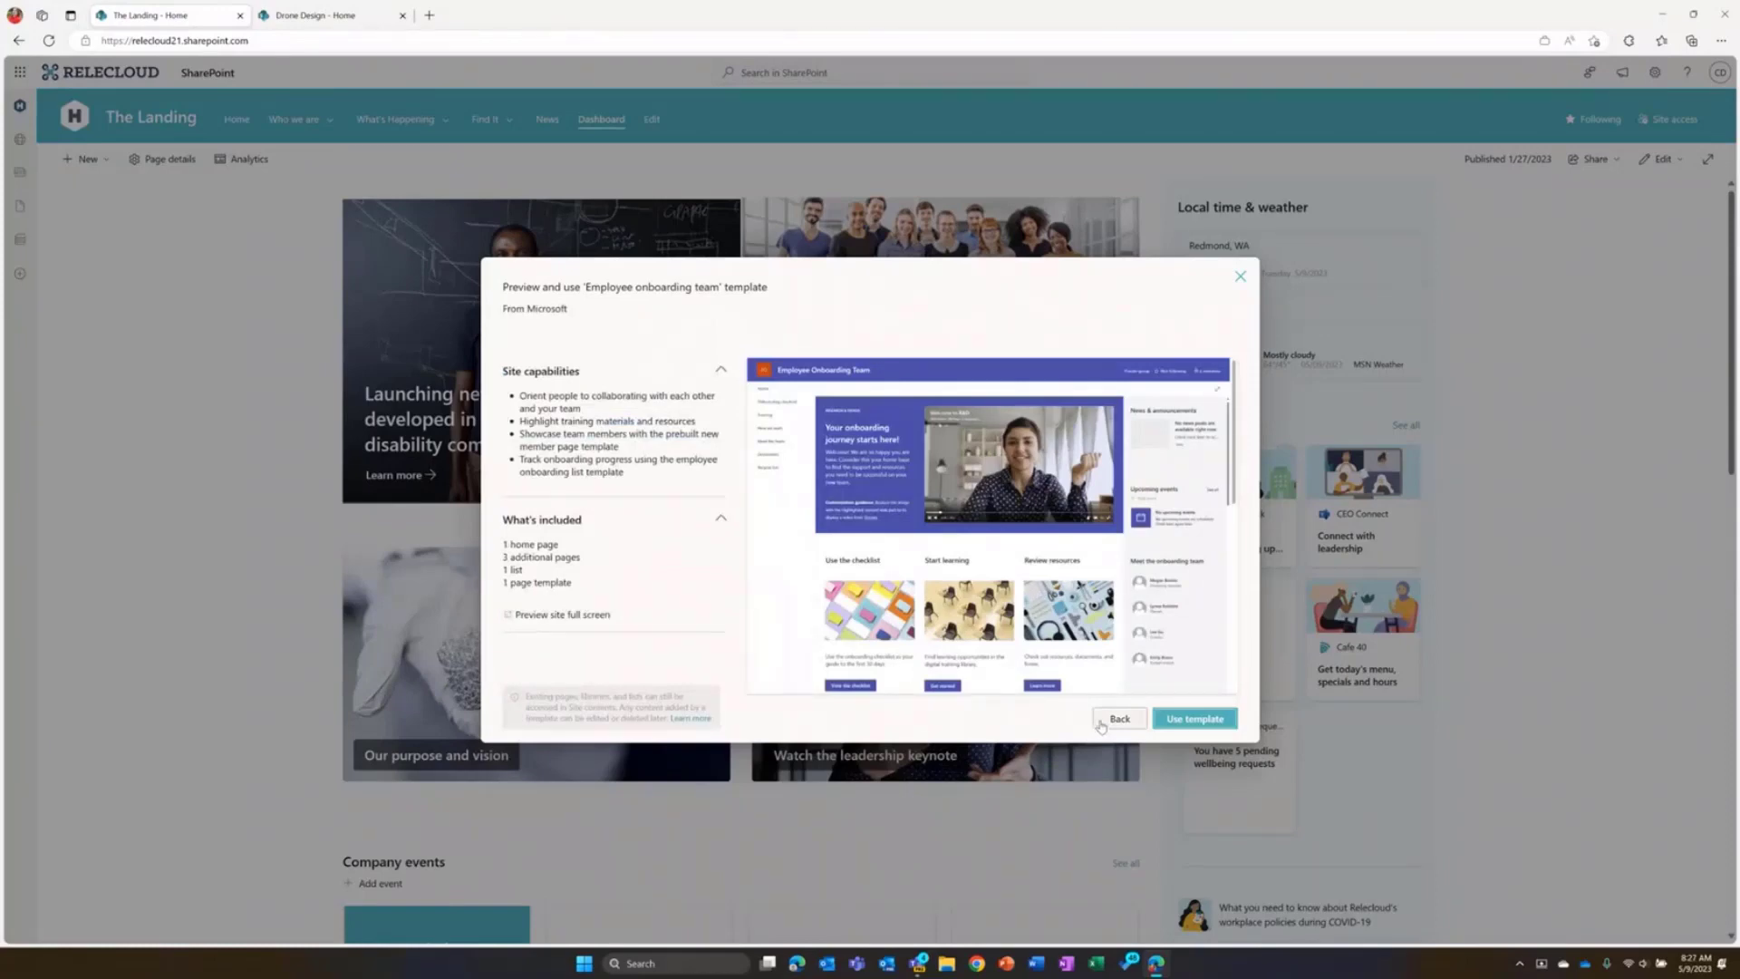
Use the Employee onboarding team template and enter 'Getting Started' as the site name
click(1190, 719)
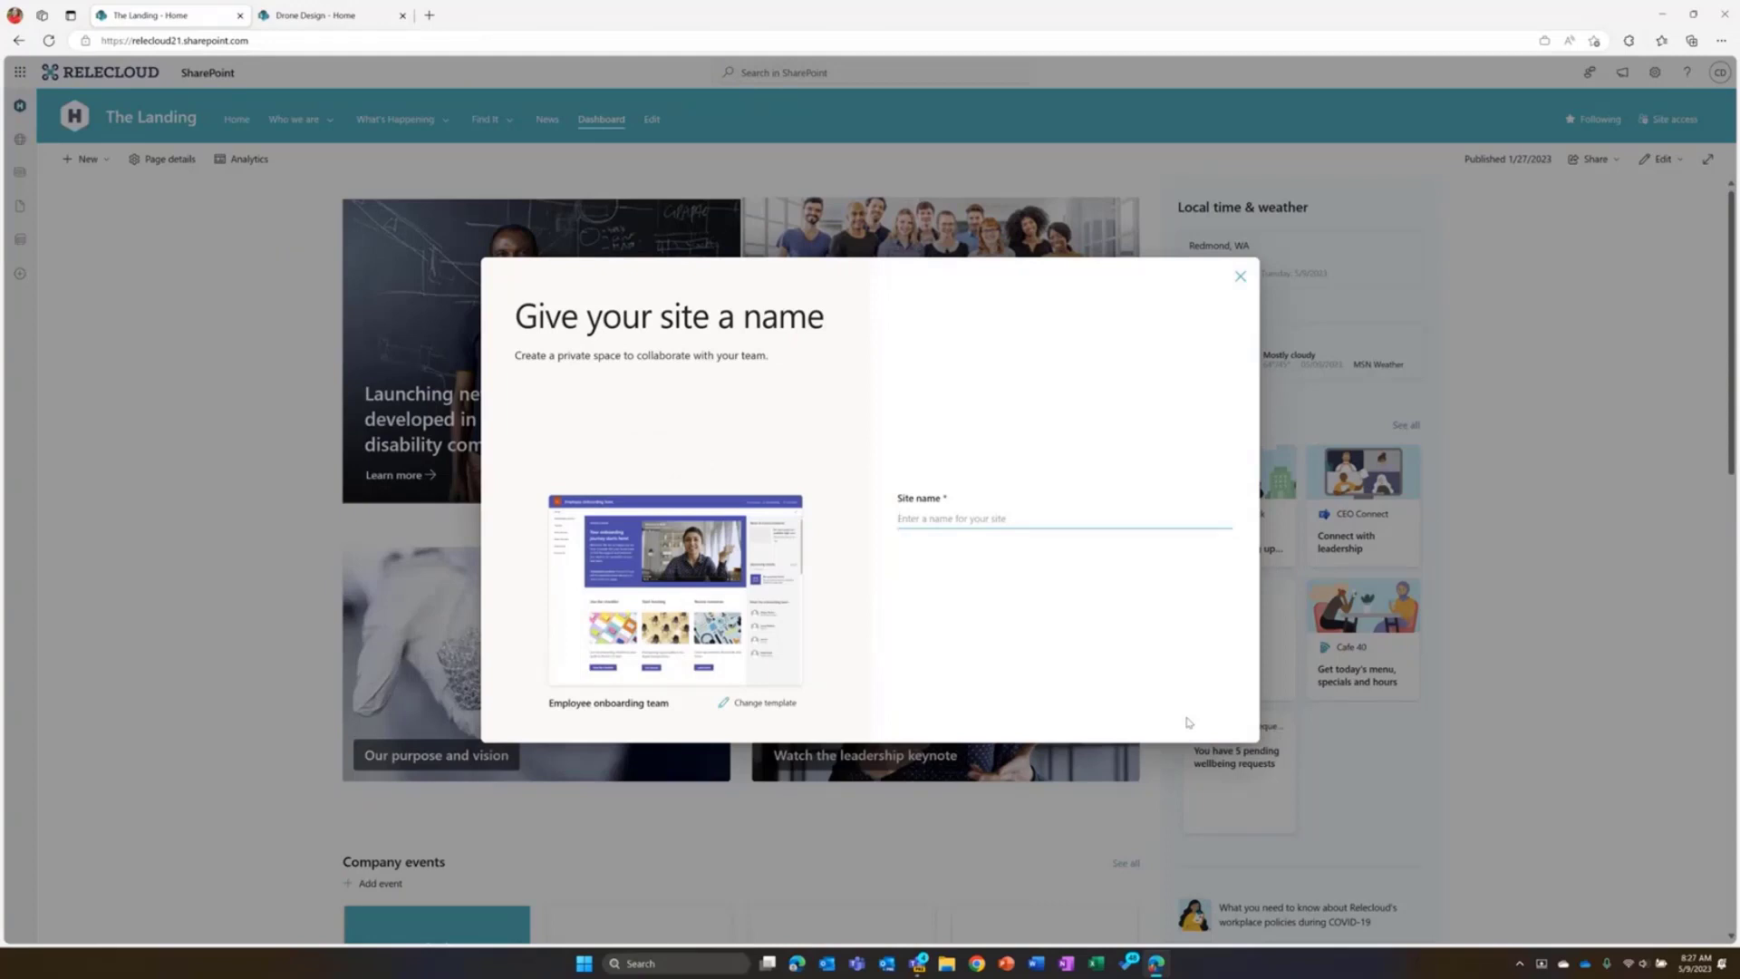
text(Ge)
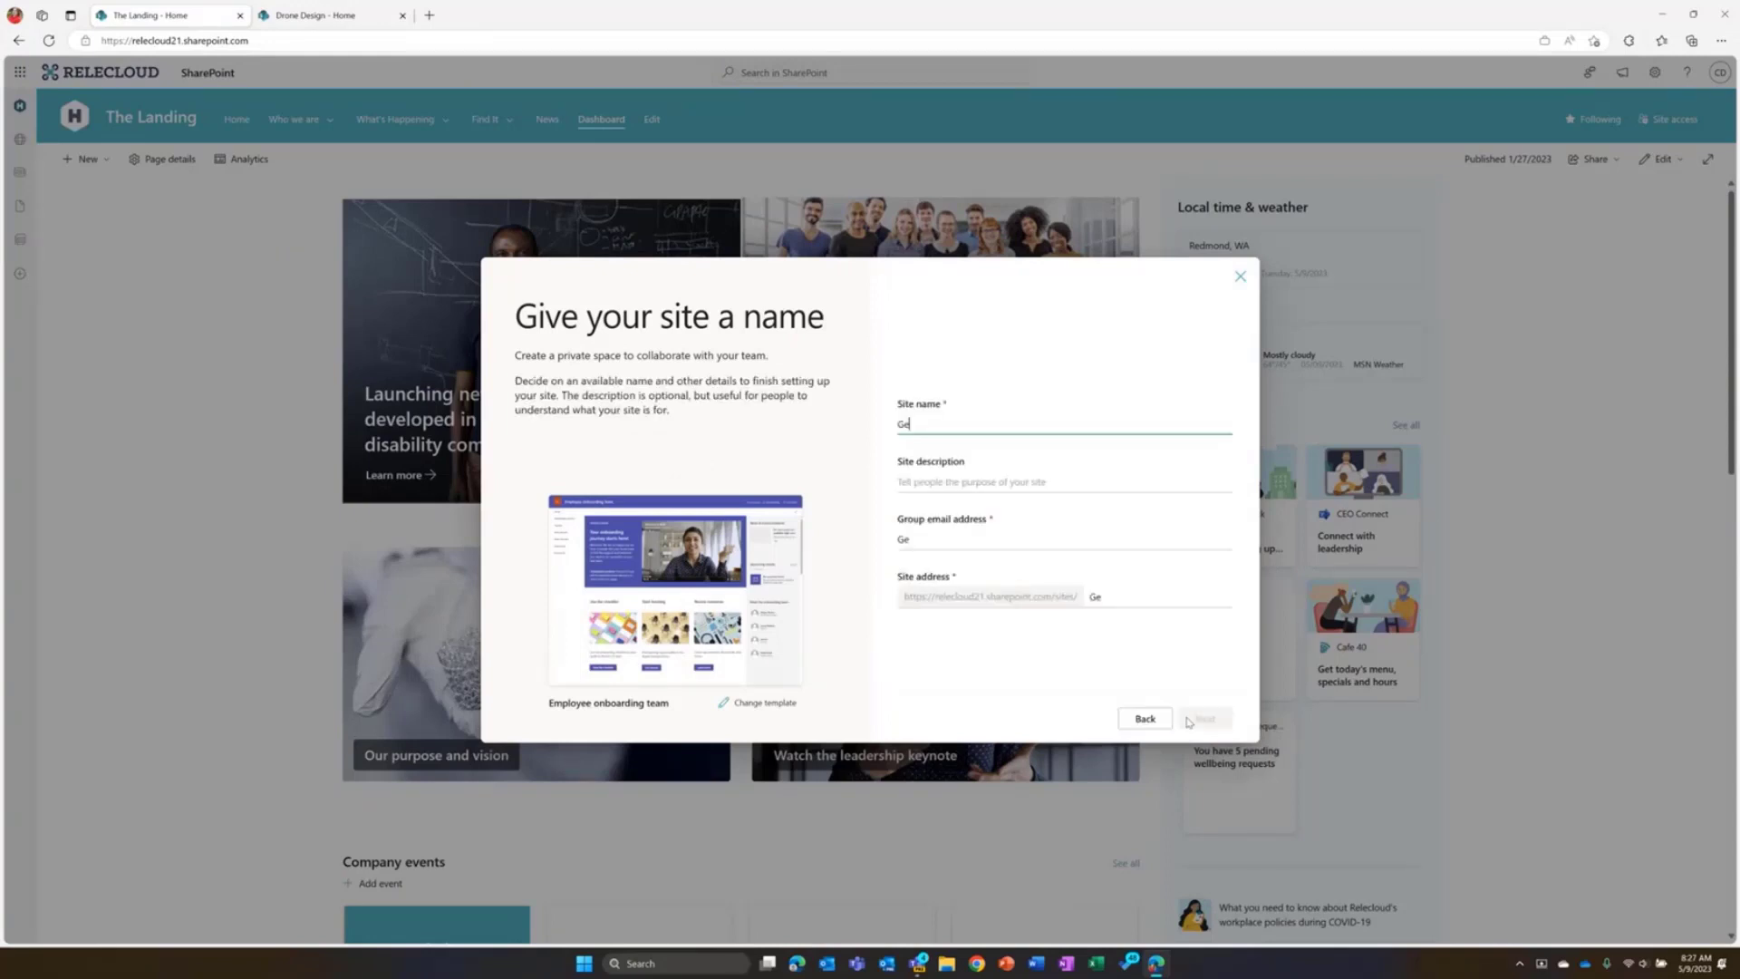
text(tting Started)
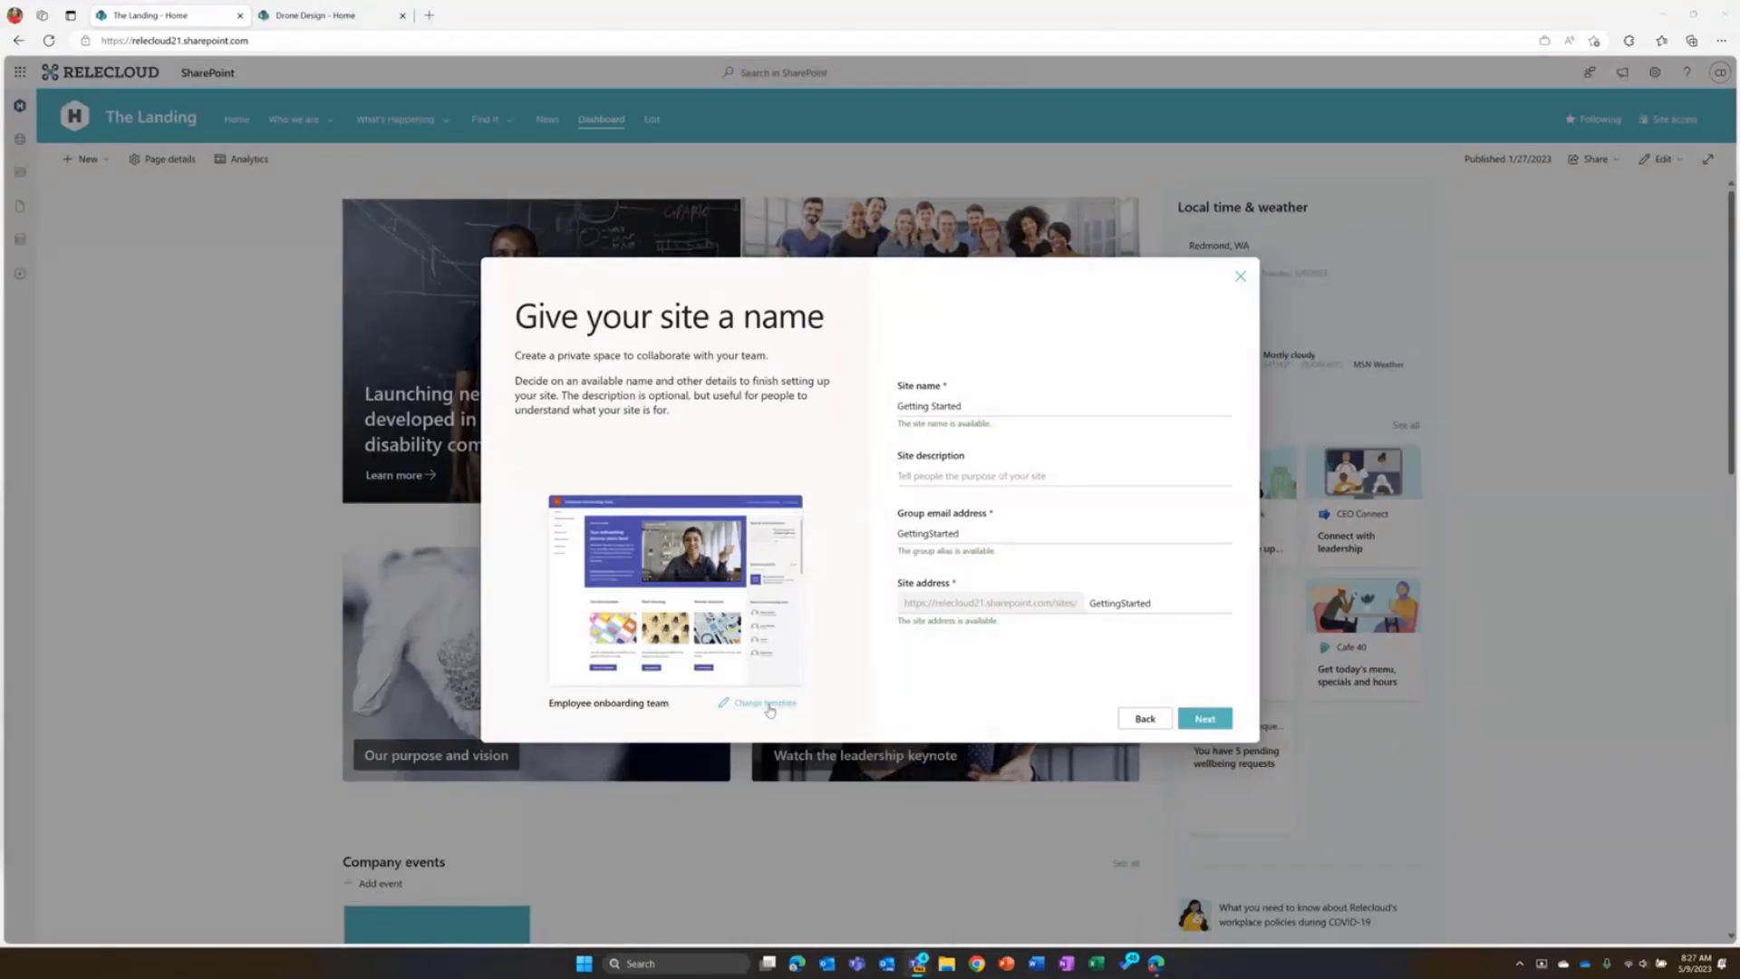
Create the Getting Started site with default privacy and language, then add two directory people as members
click(1198, 720)
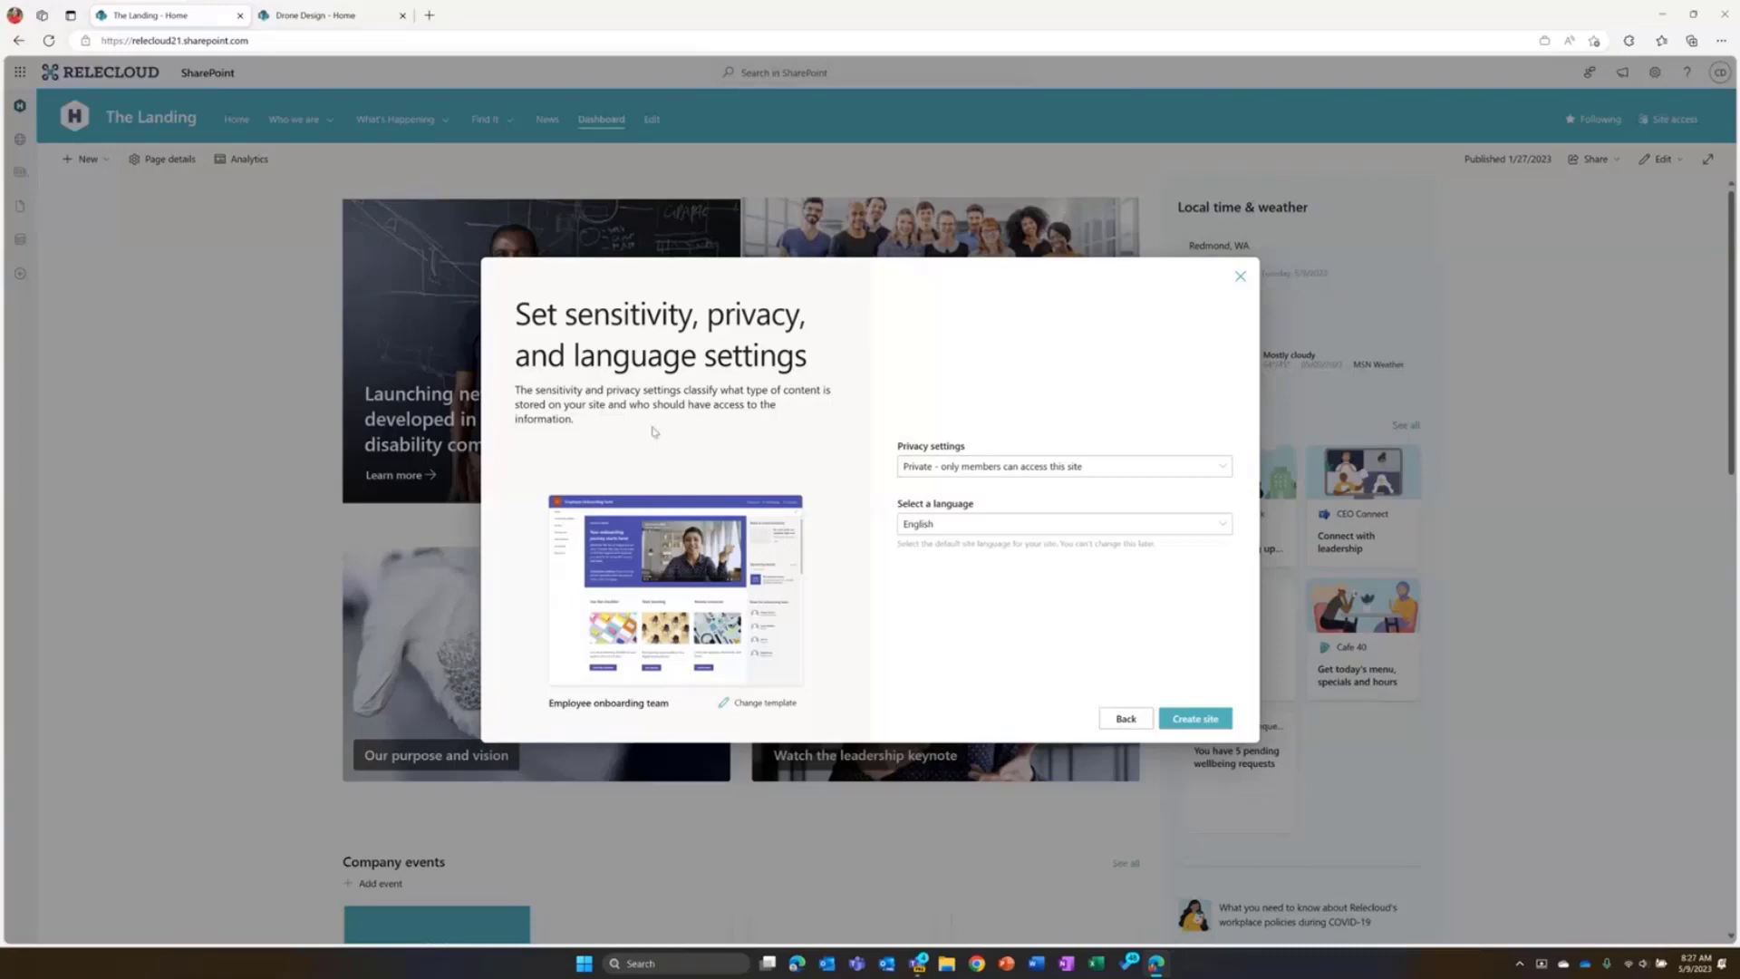
click(1186, 720)
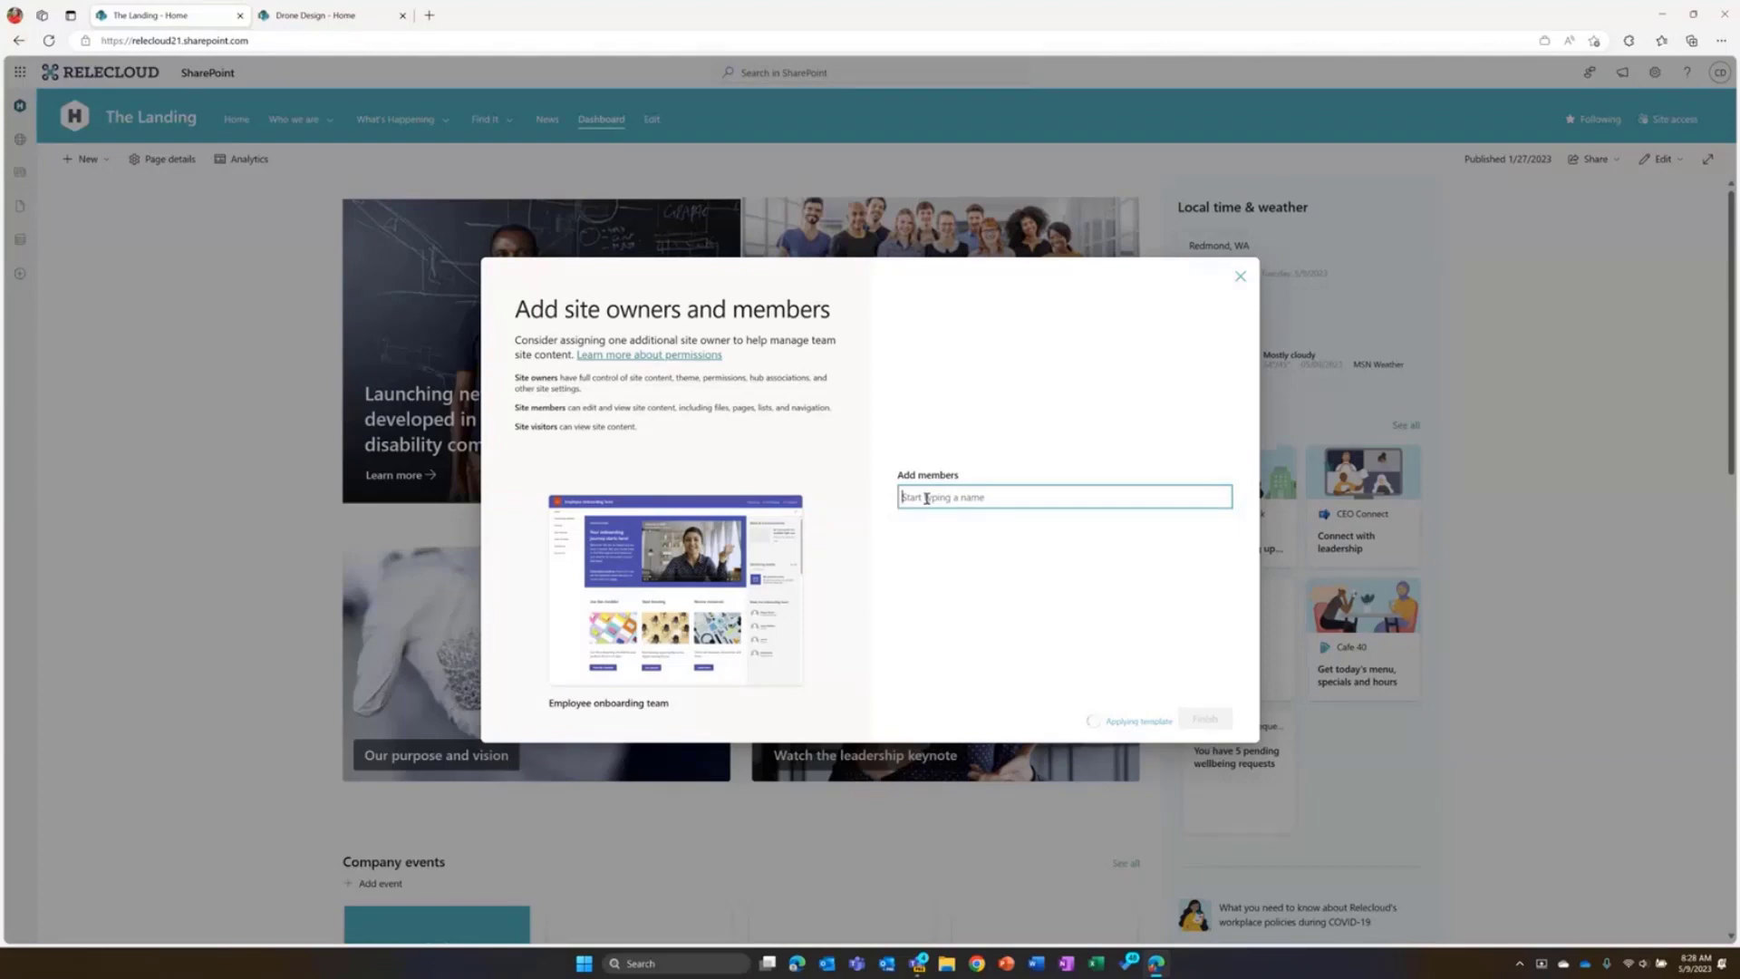
text(Me)
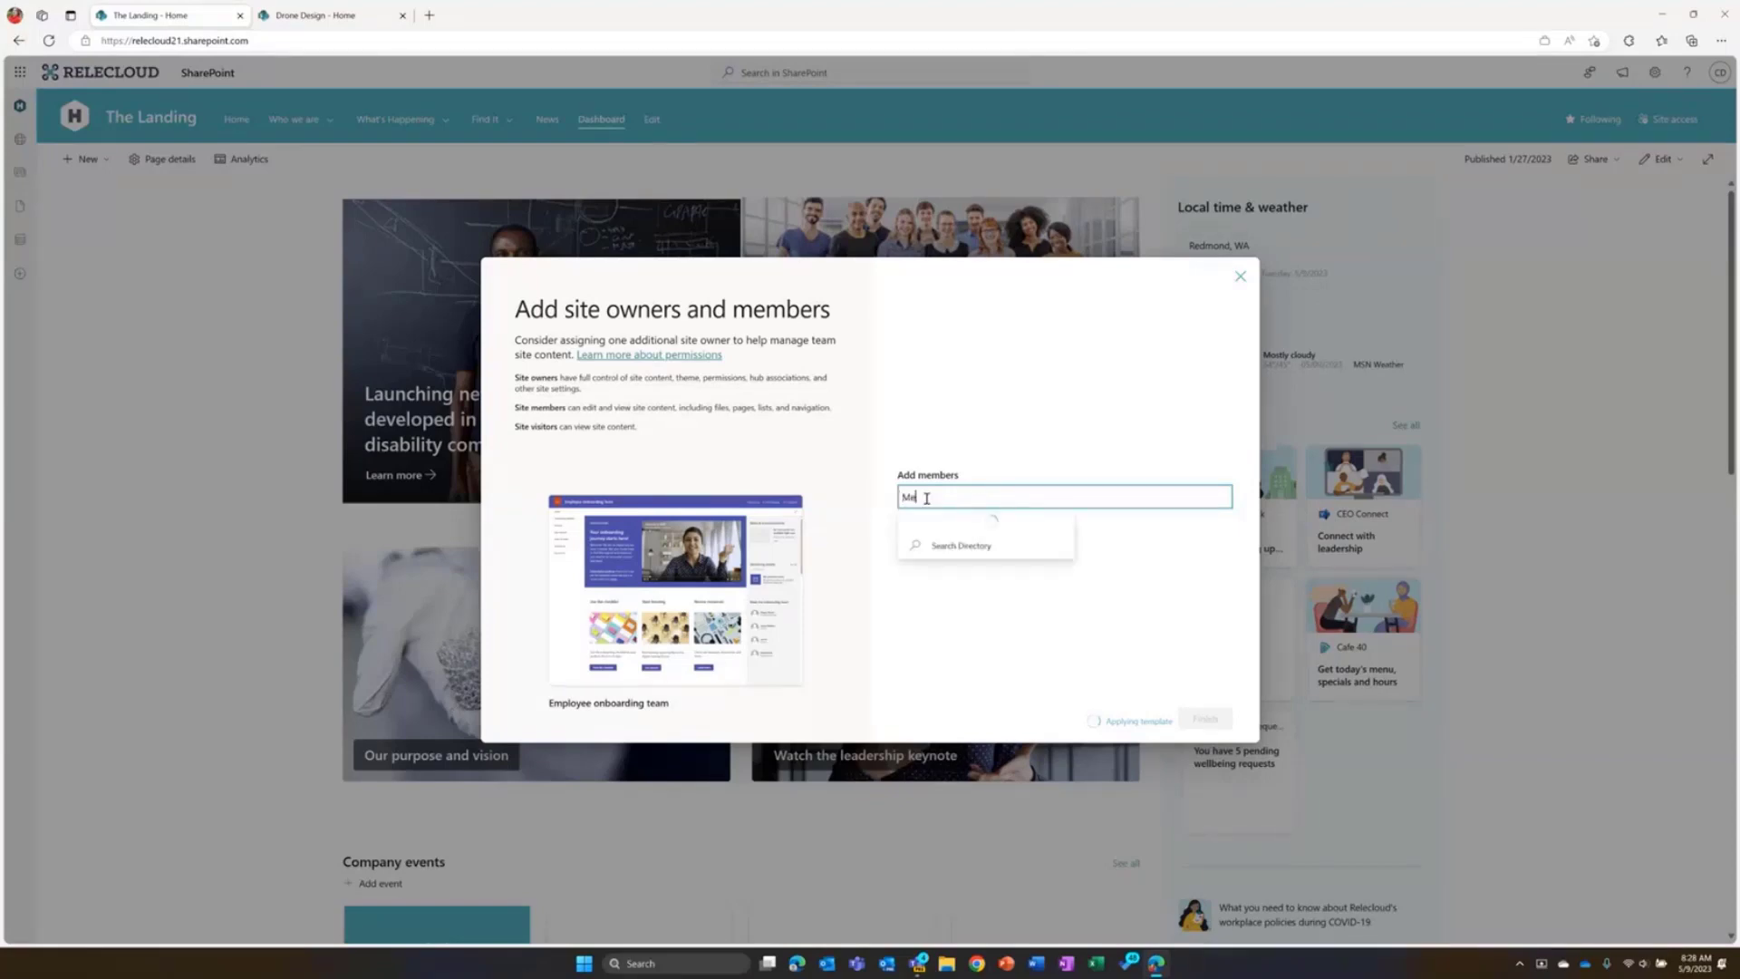
text(gan Bowen)
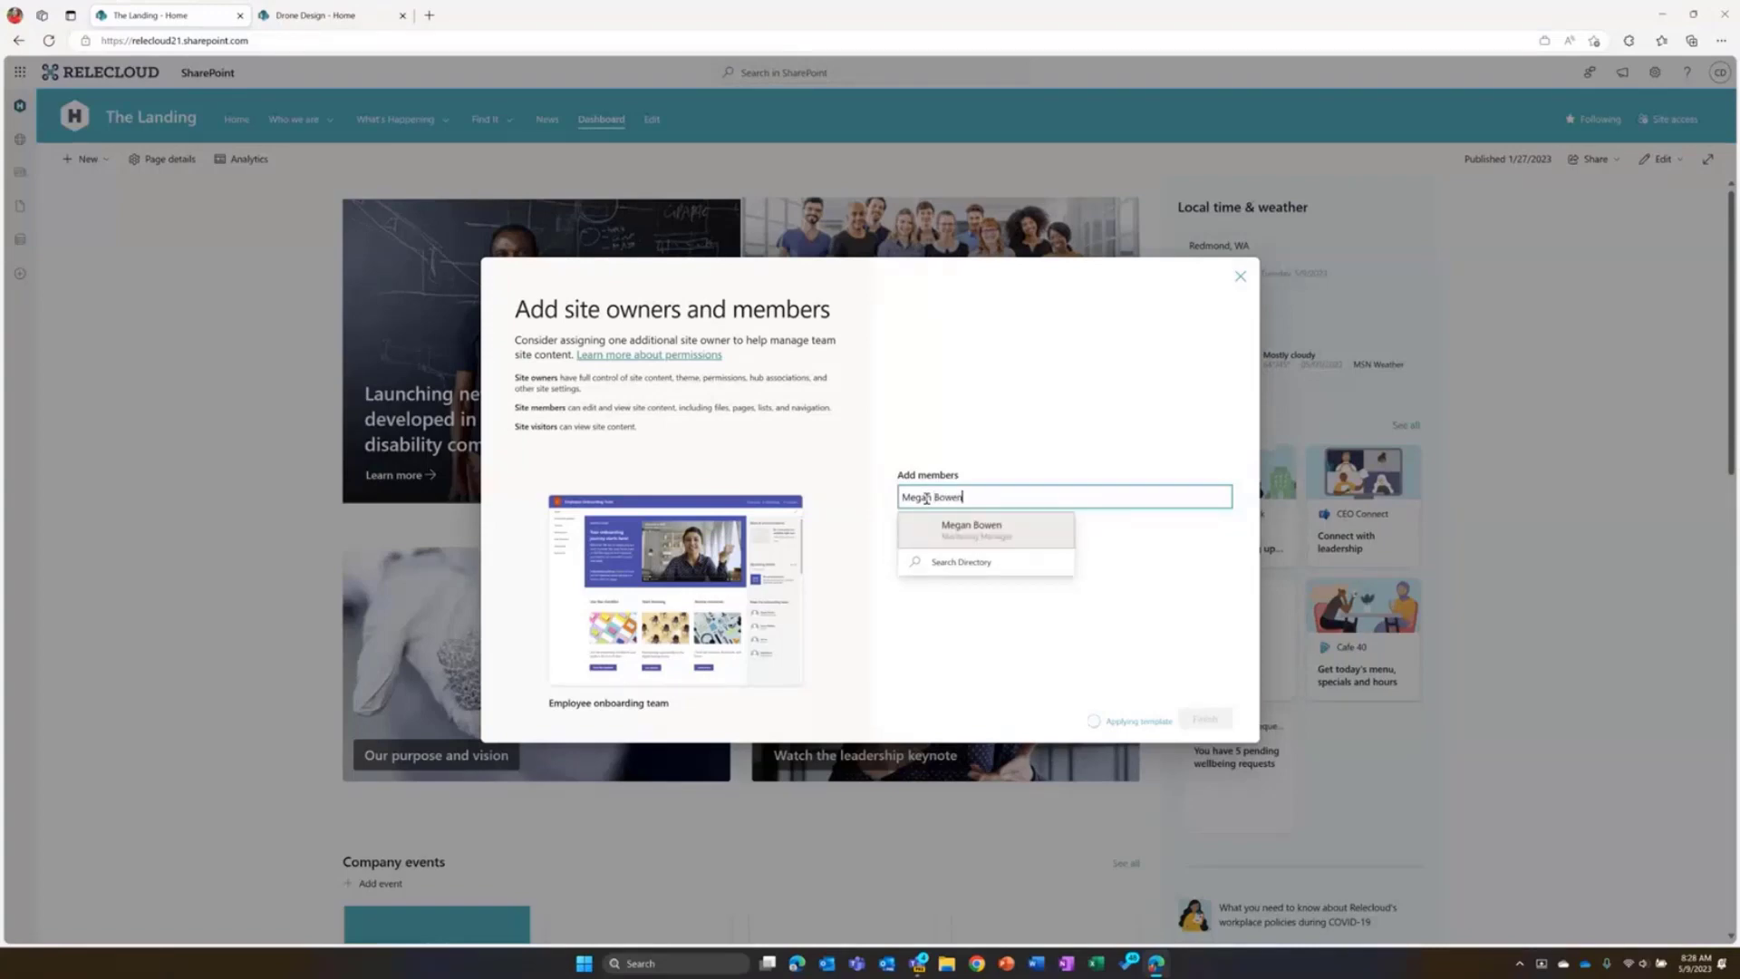
click(934, 529)
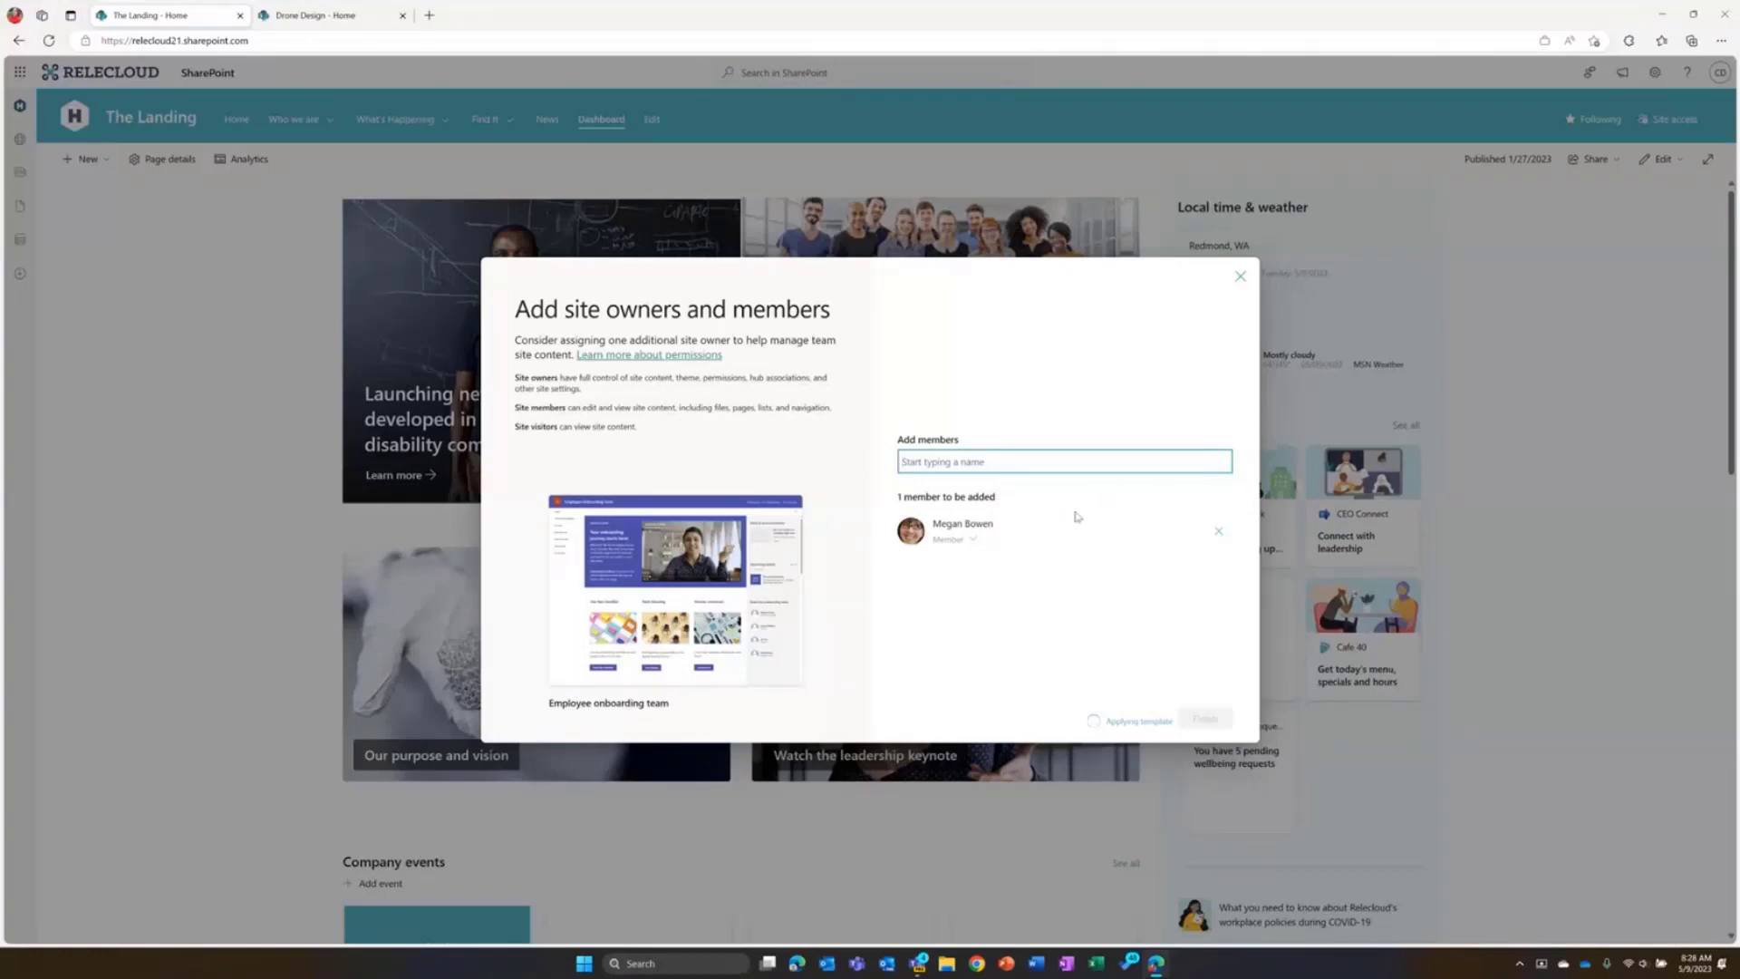
text(Nestor)
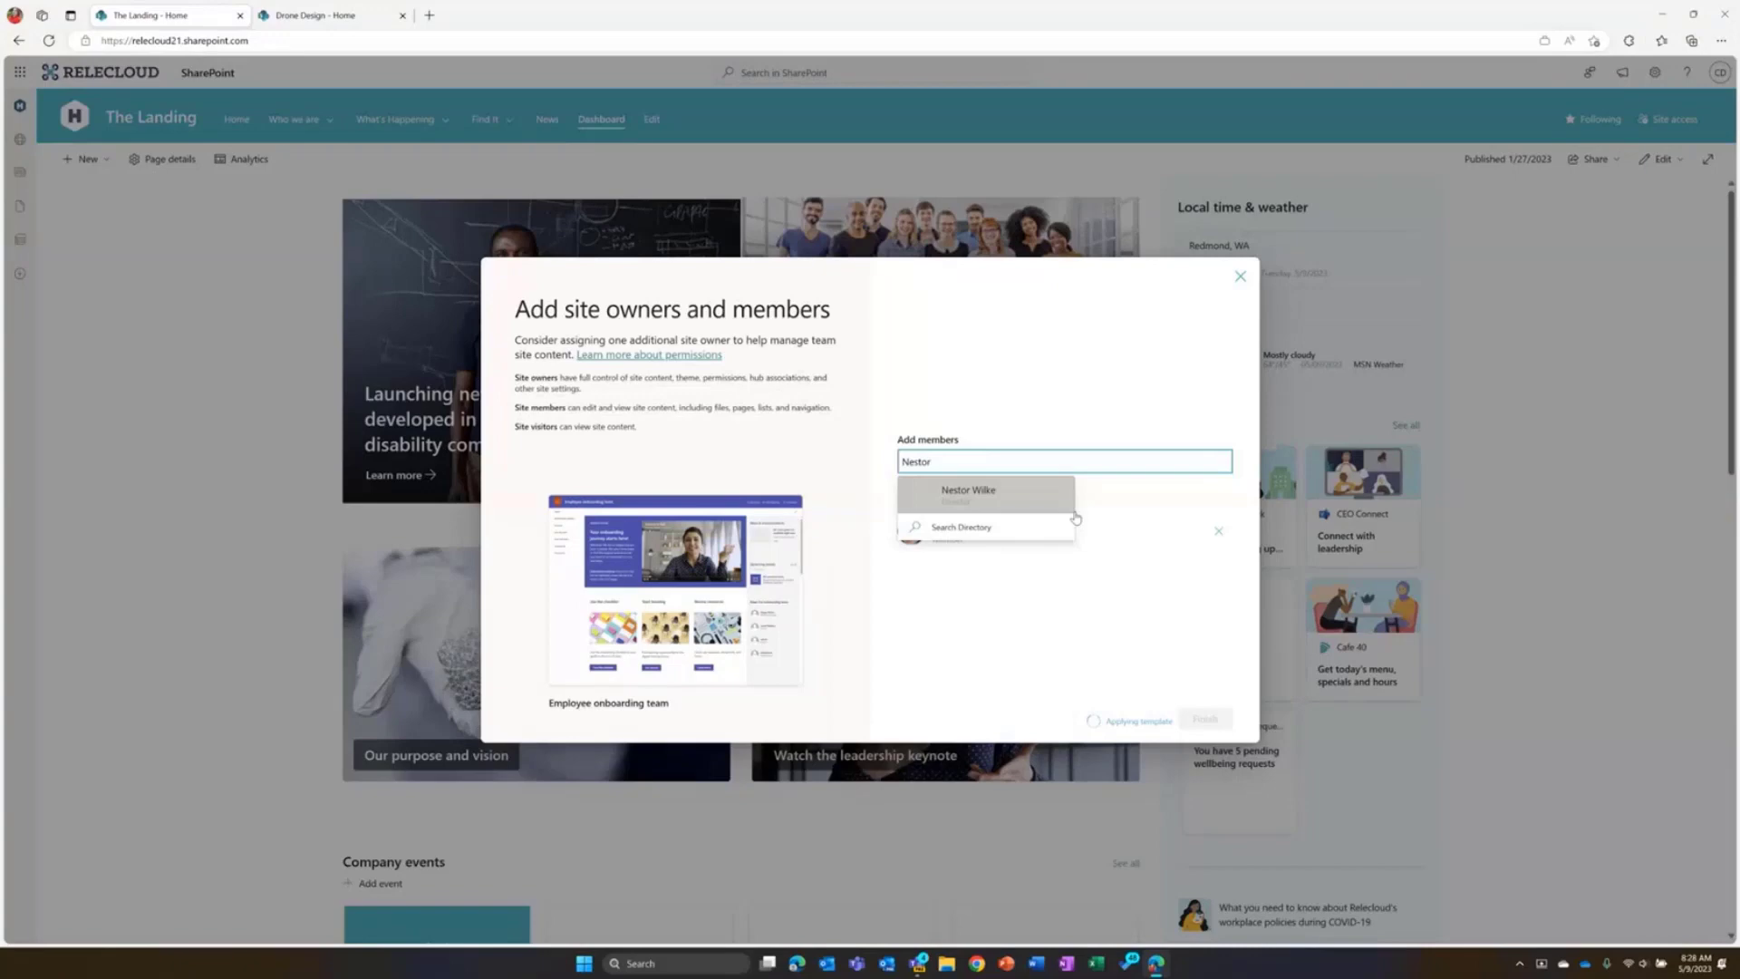
click(1049, 498)
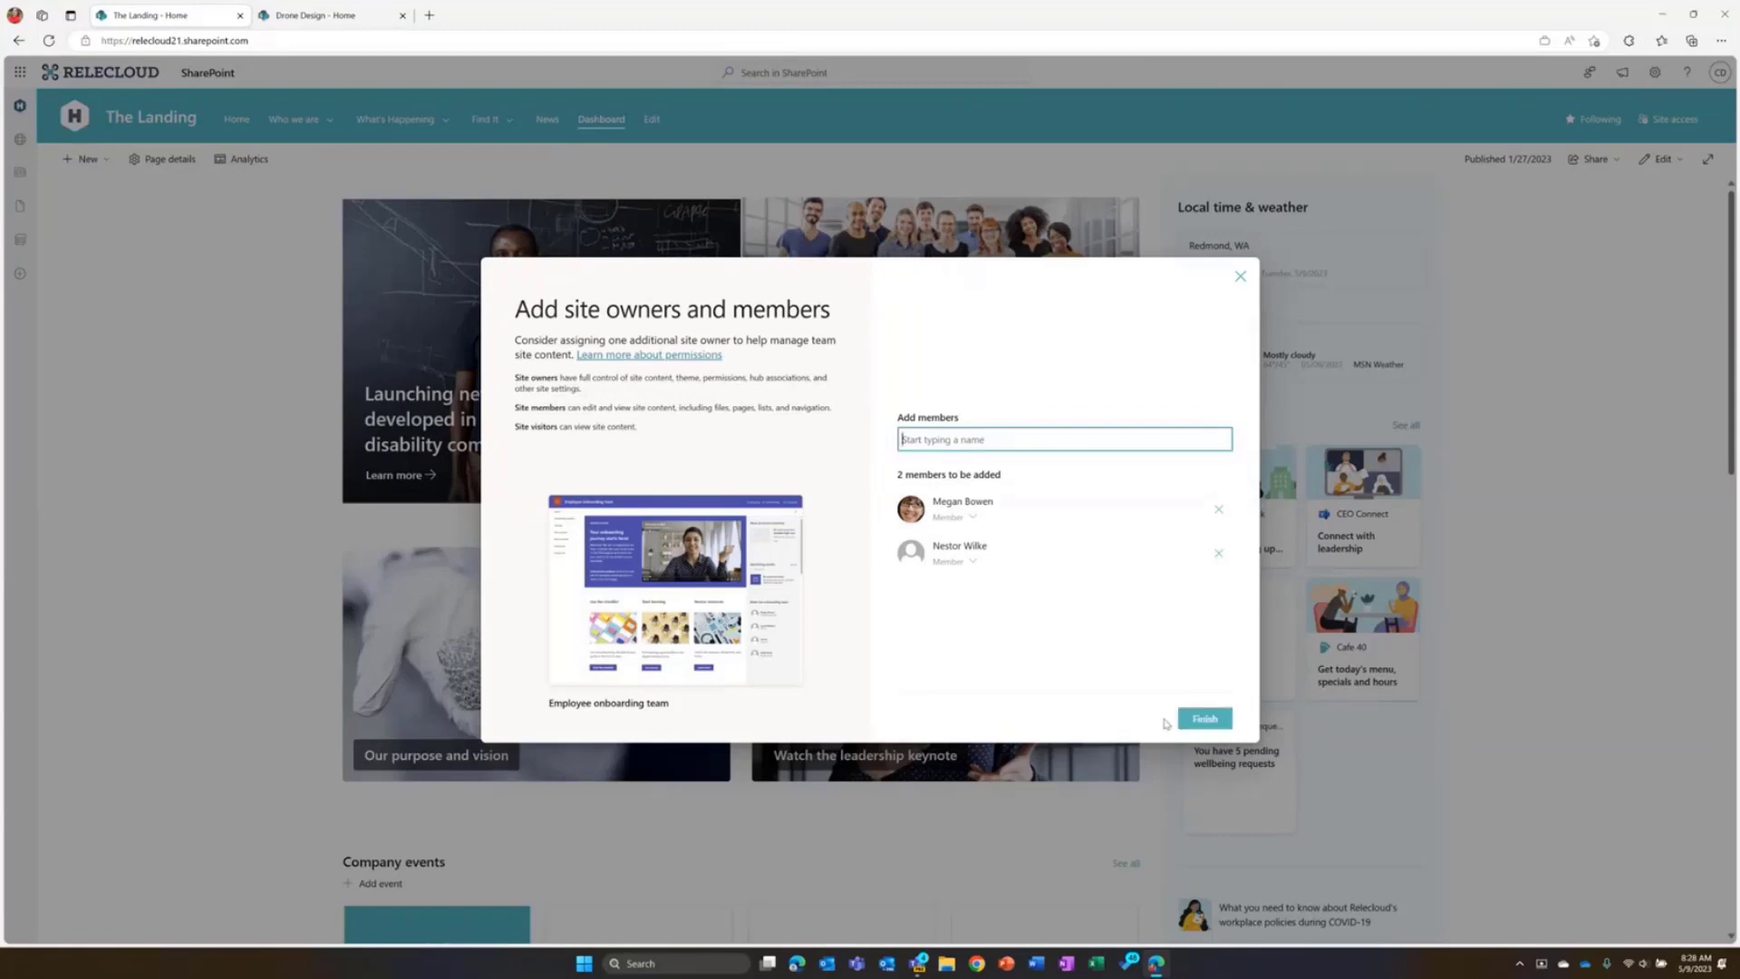
Finish member setup so the private Getting Started site opens with 3 members
click(1204, 718)
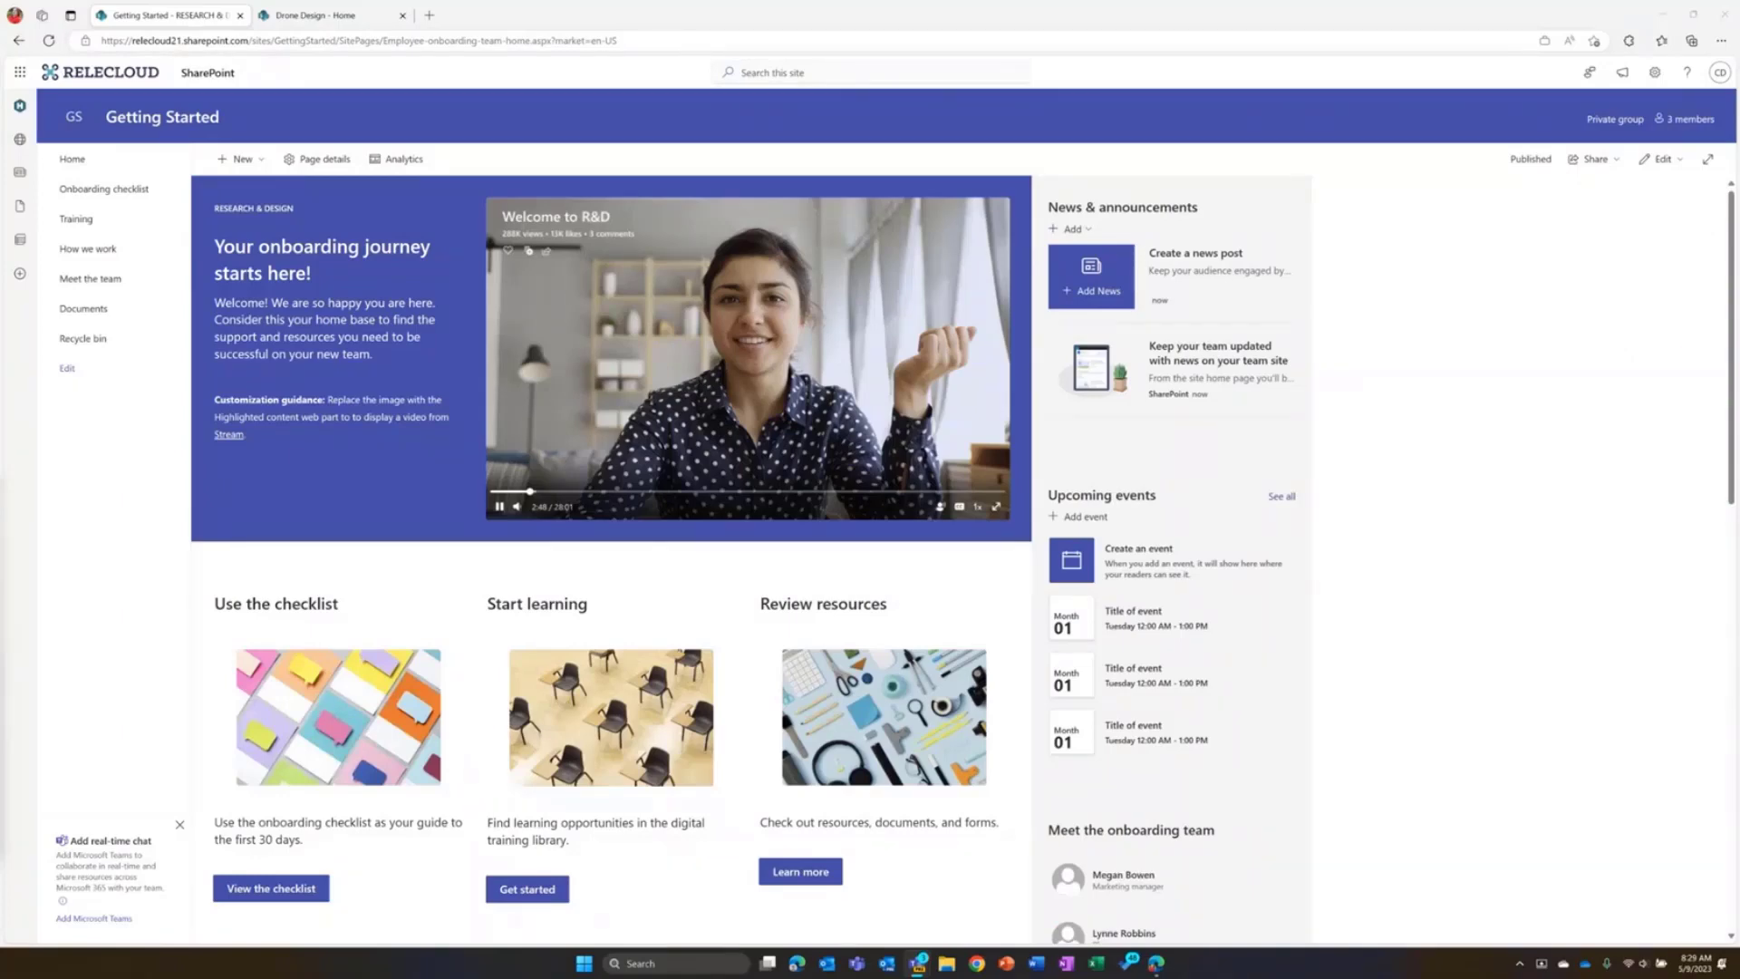
Begin a new site from Create and choose the Communication site type
click(19, 275)
click(117, 257)
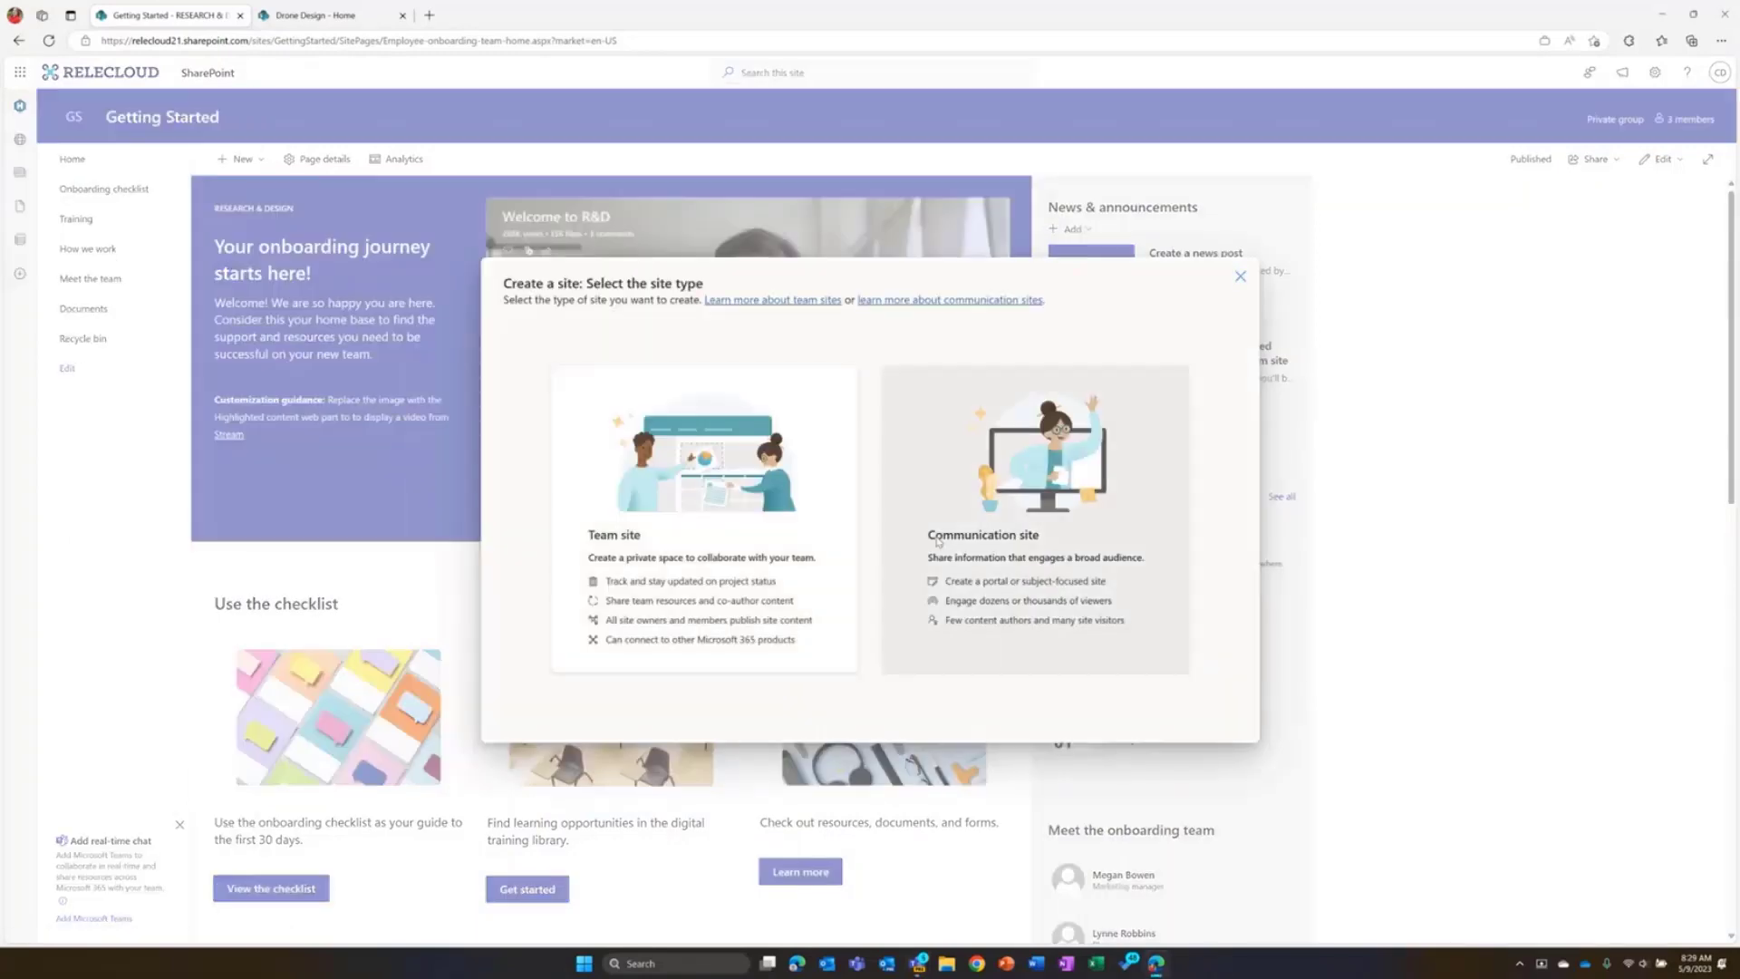
click(938, 542)
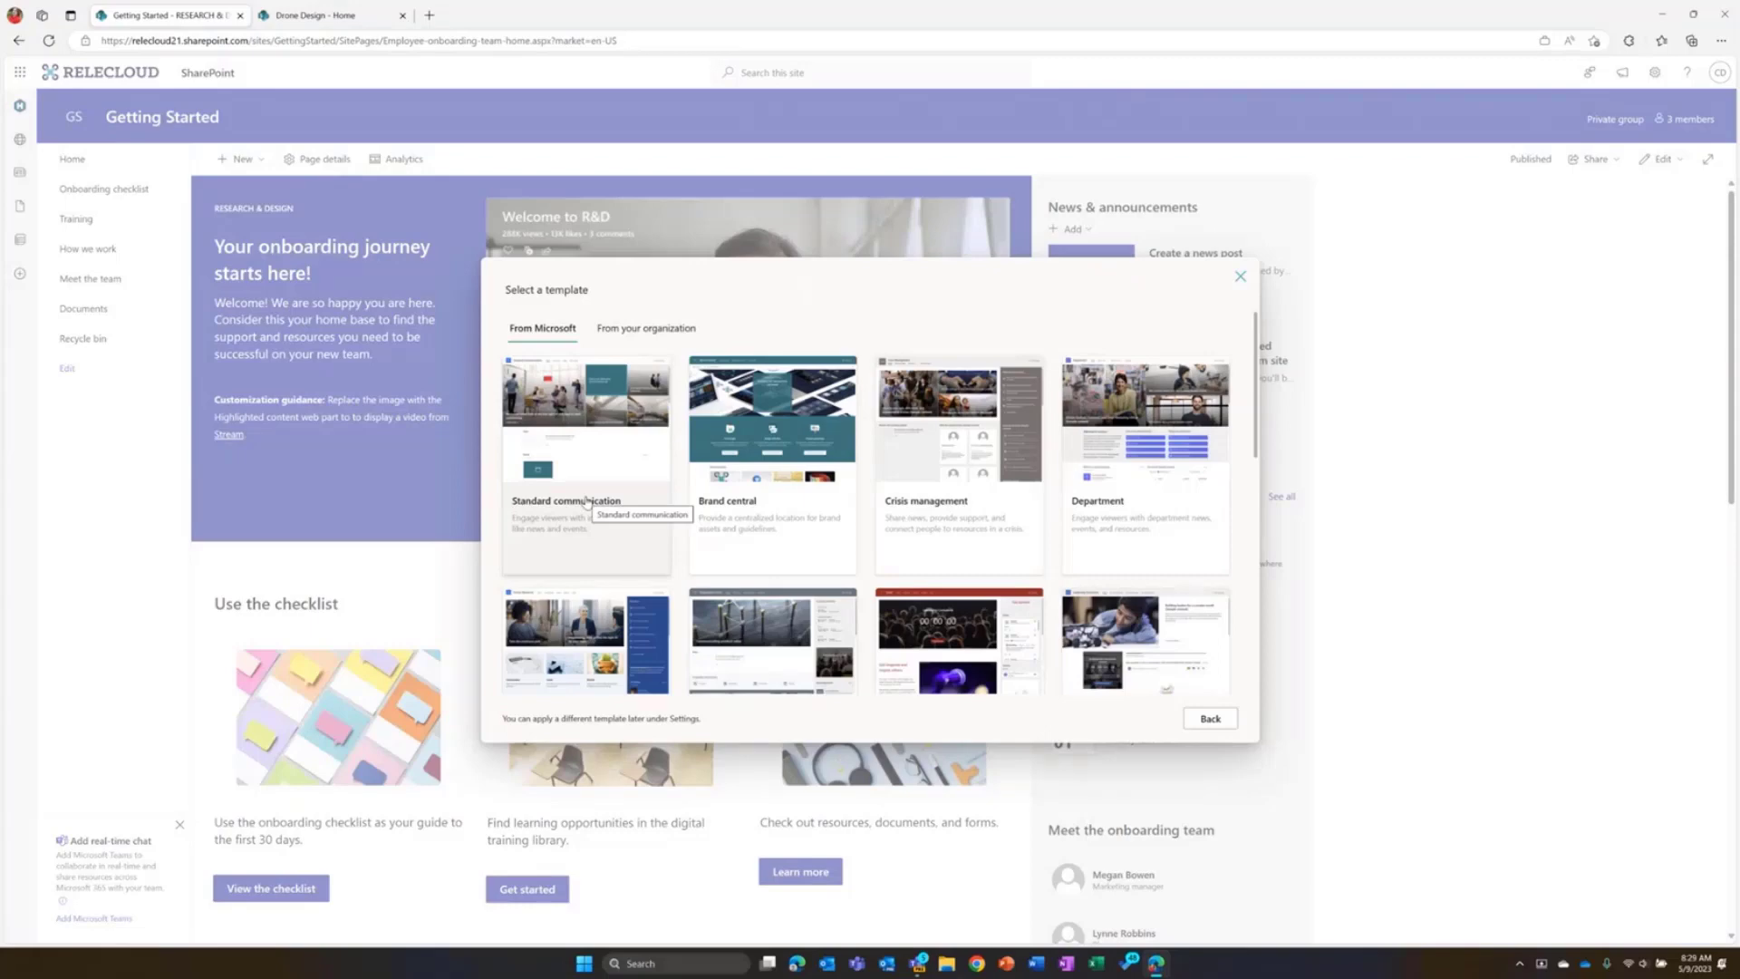
Preview the Brand central and Organization home templates, then view the empty From your organization tab
click(790, 457)
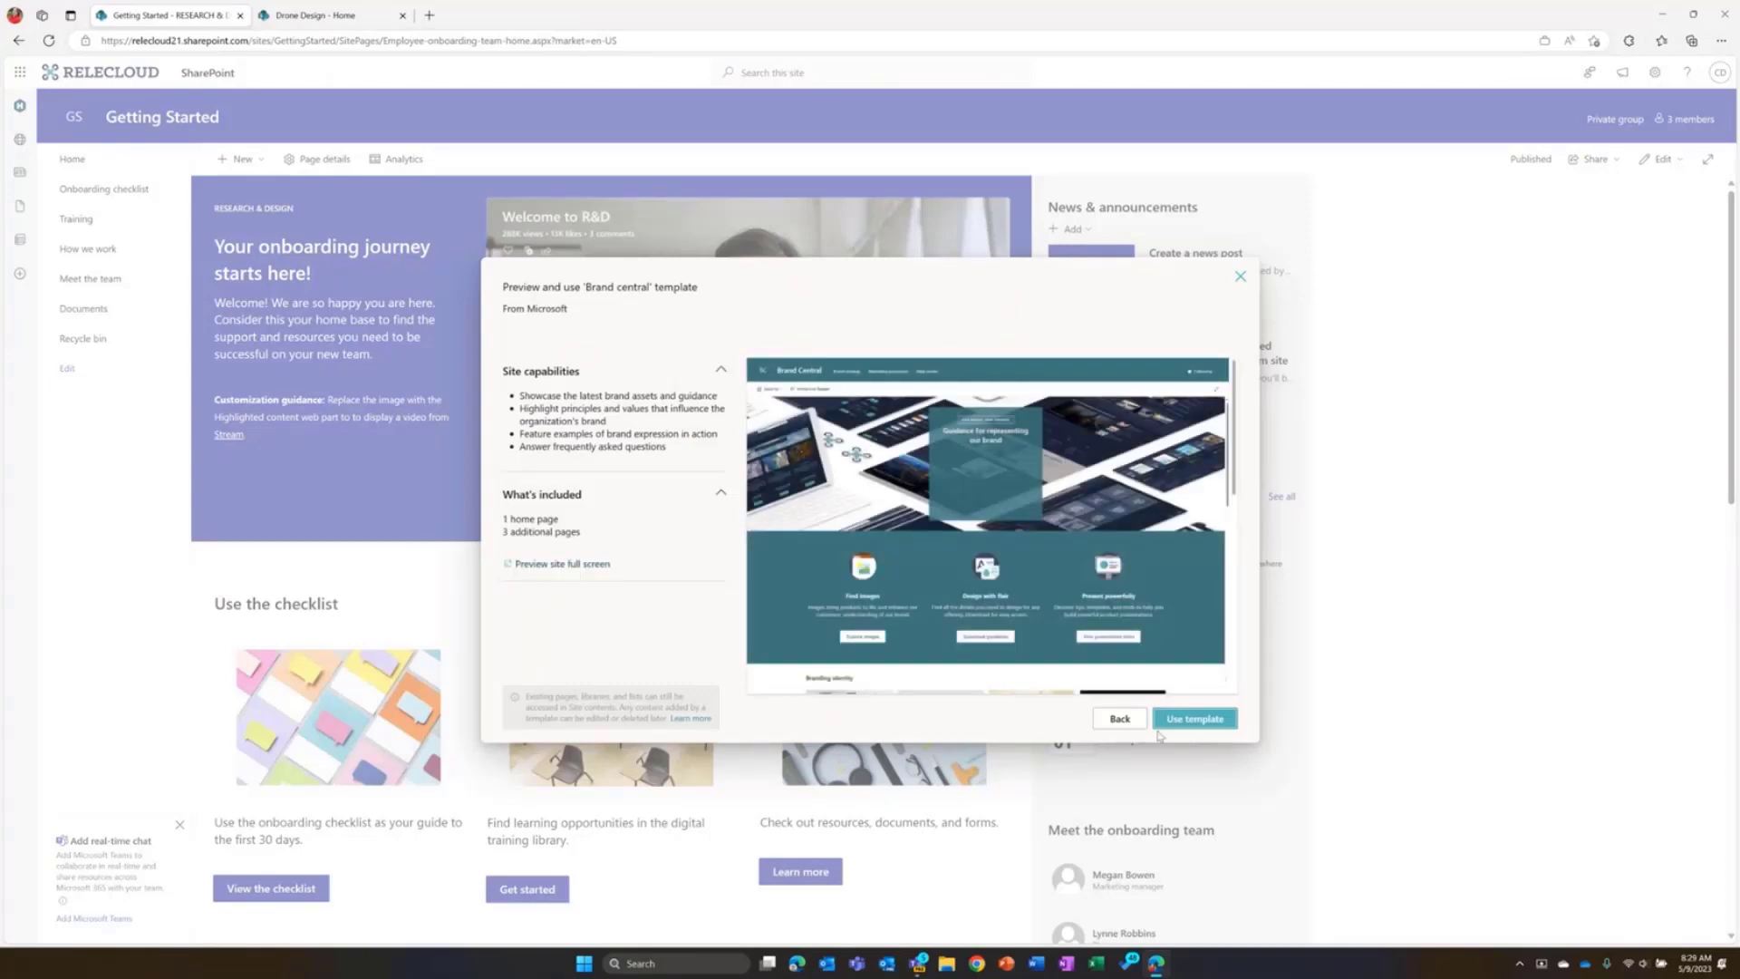
click(1111, 720)
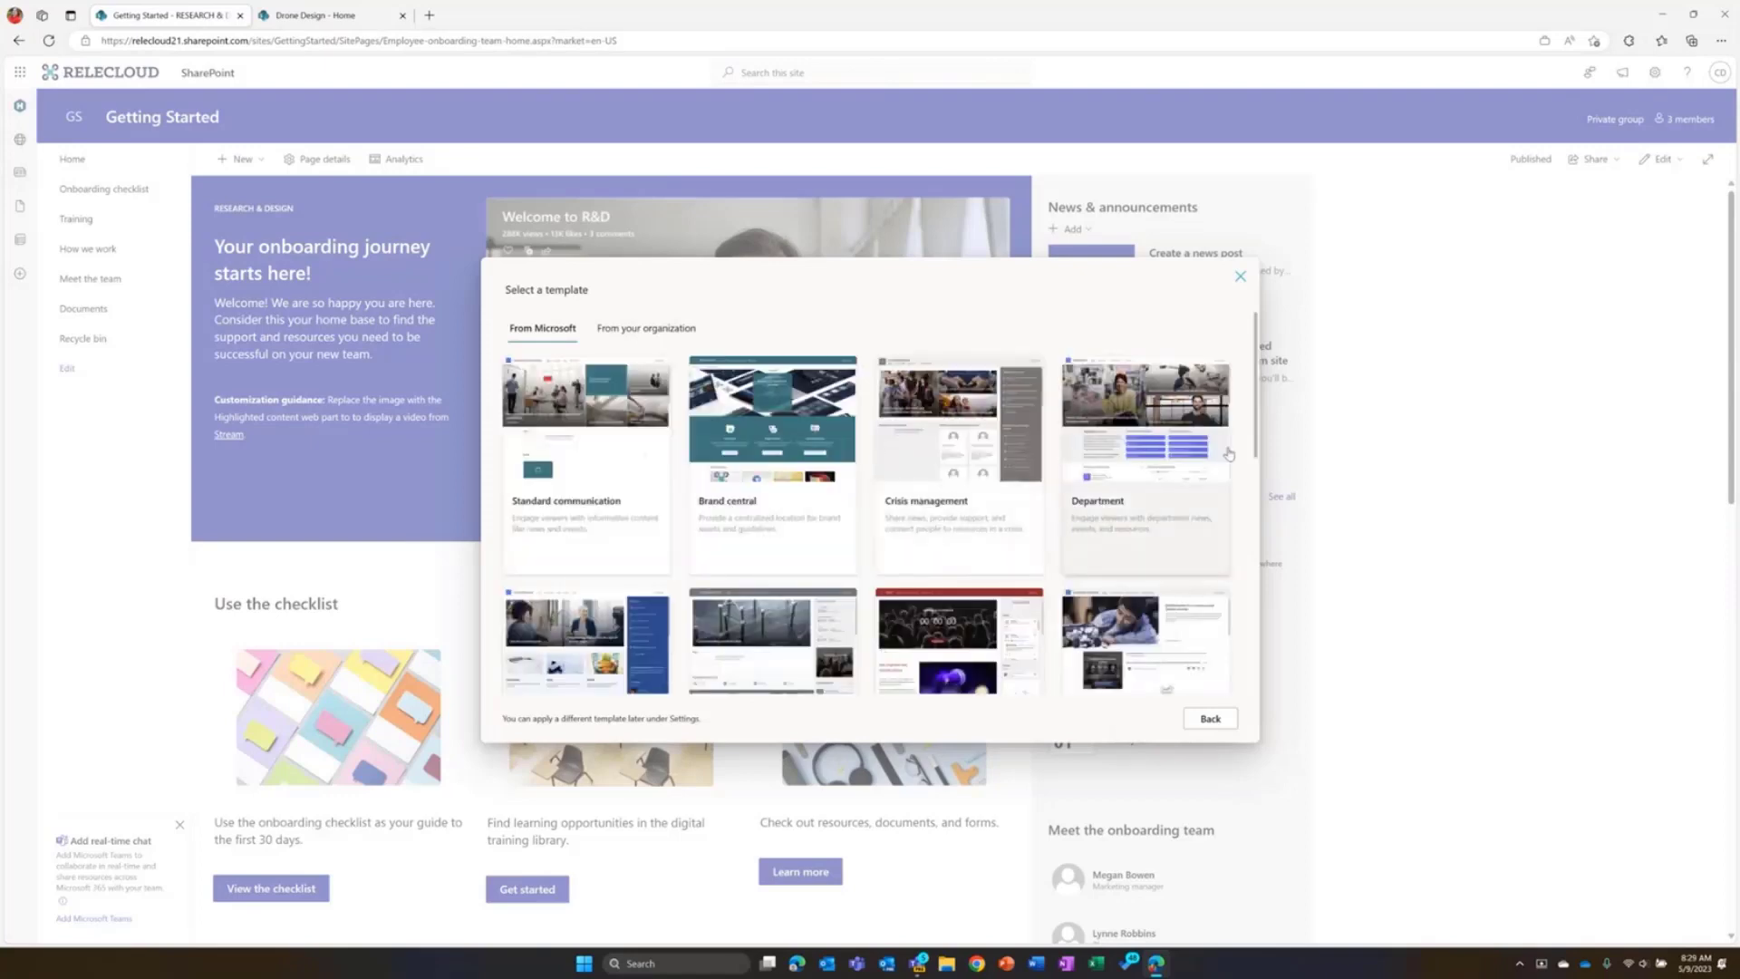
scroll(1256, 383, down, 3)
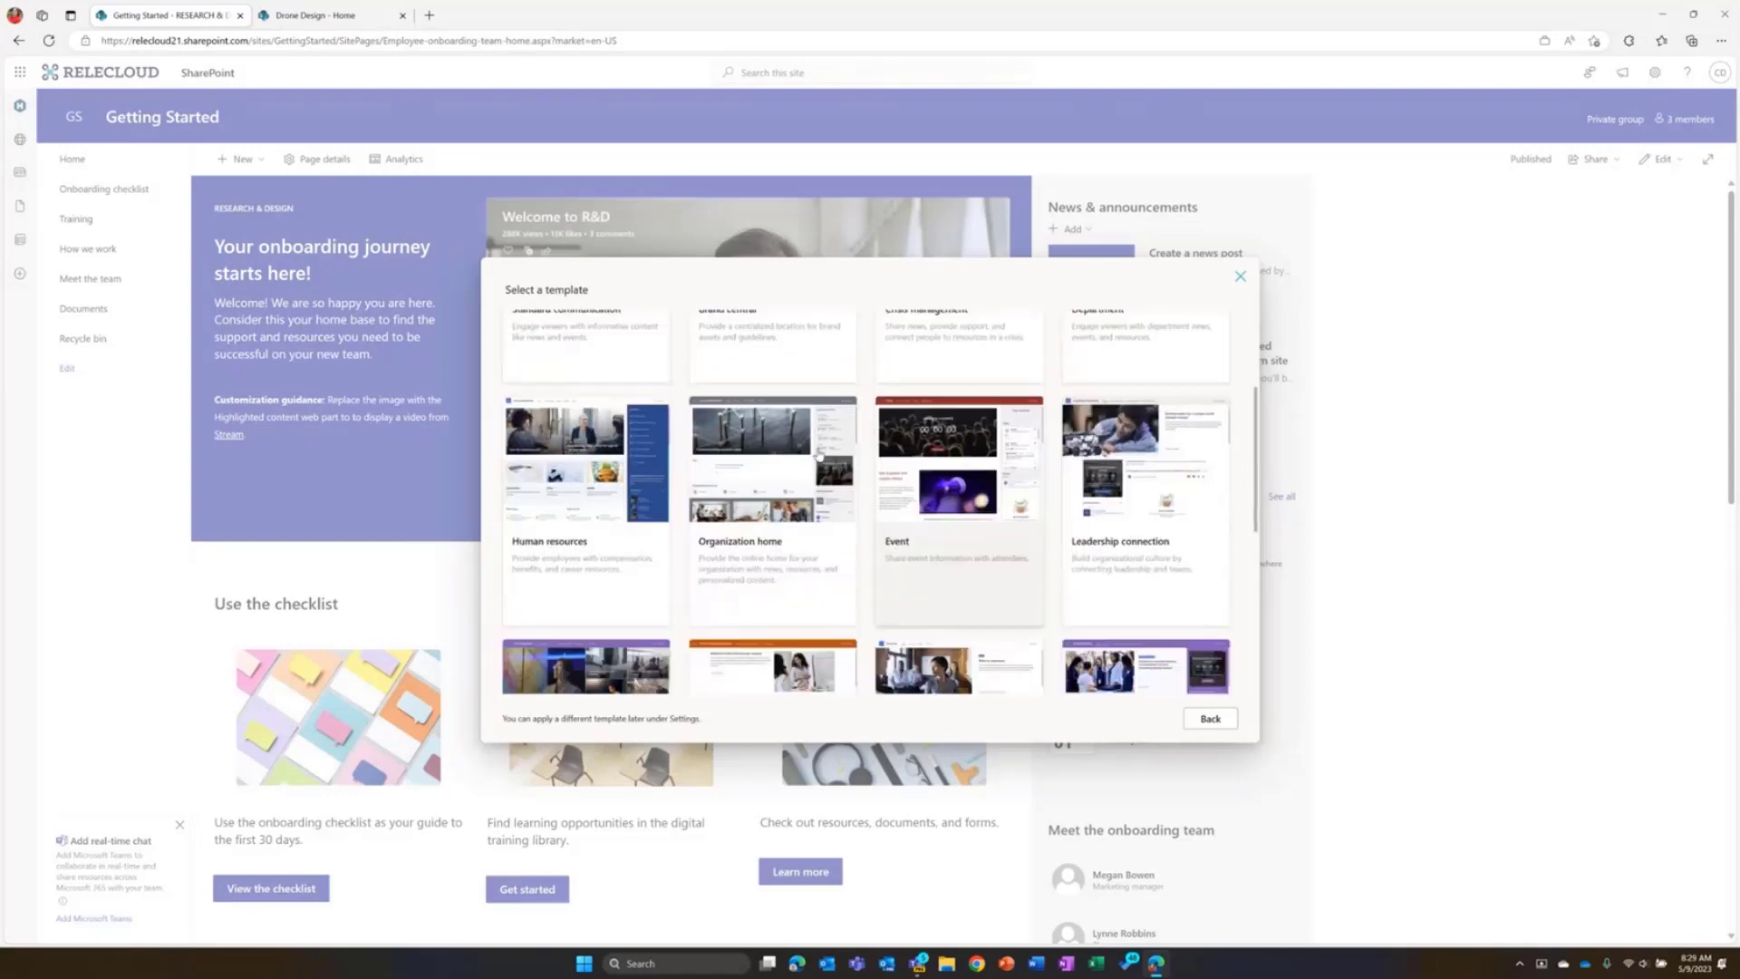
click(710, 447)
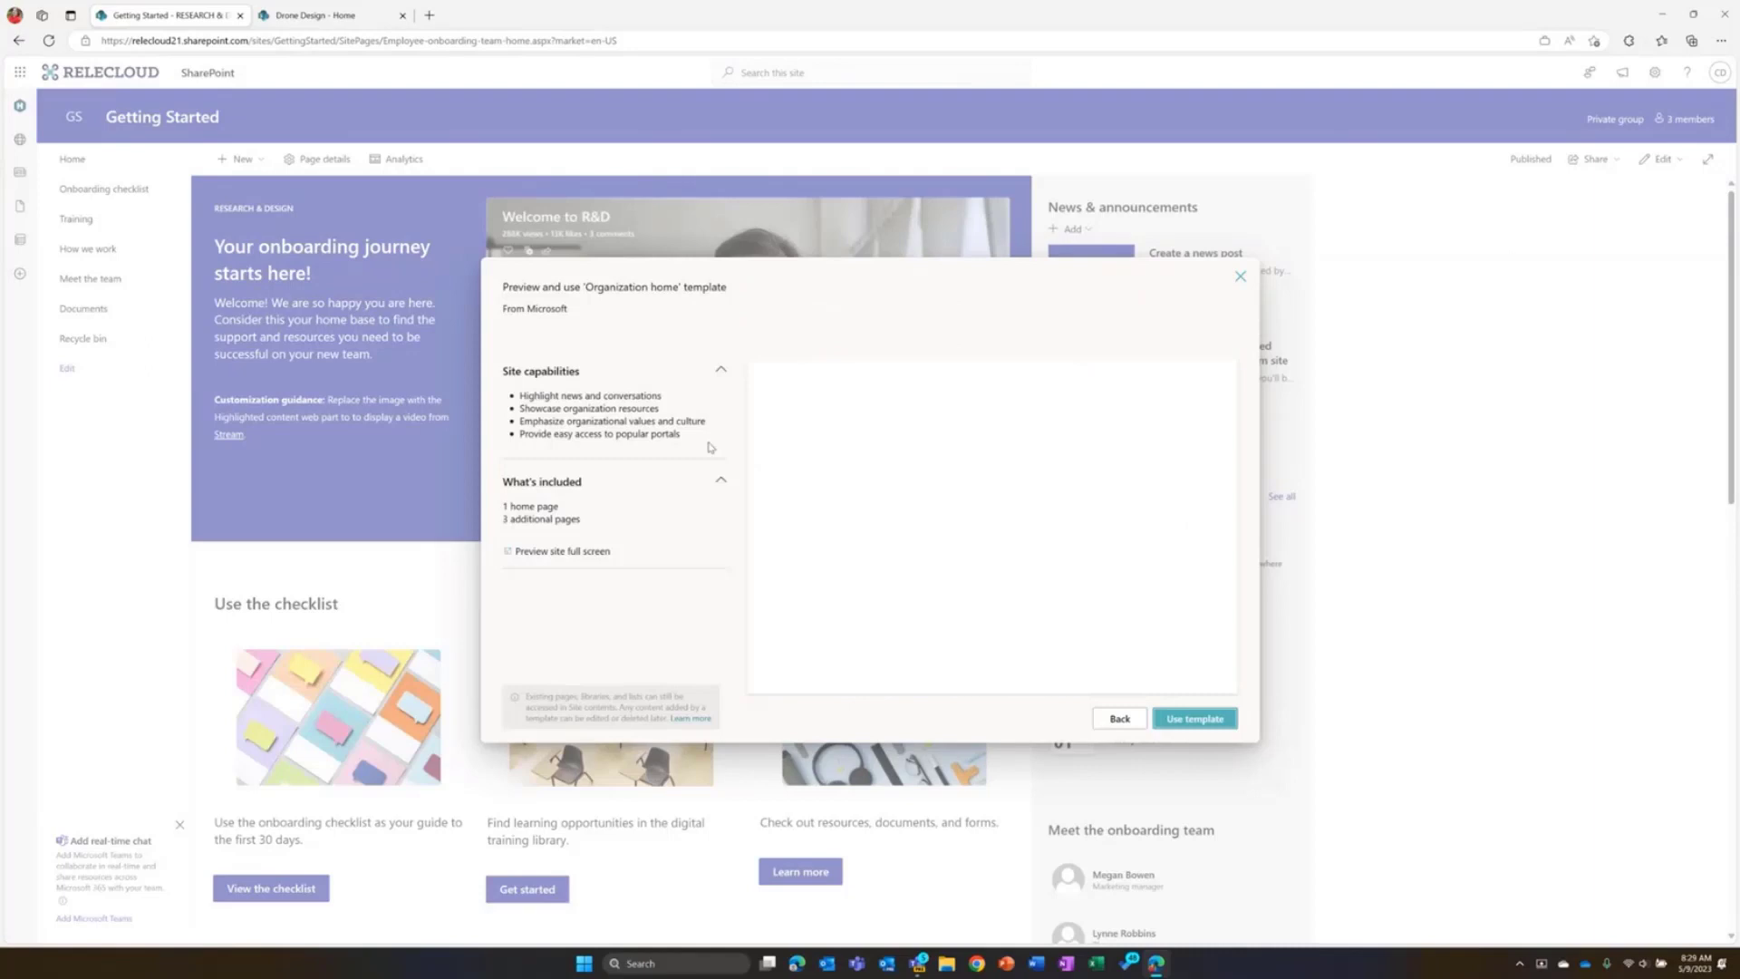
click(1119, 723)
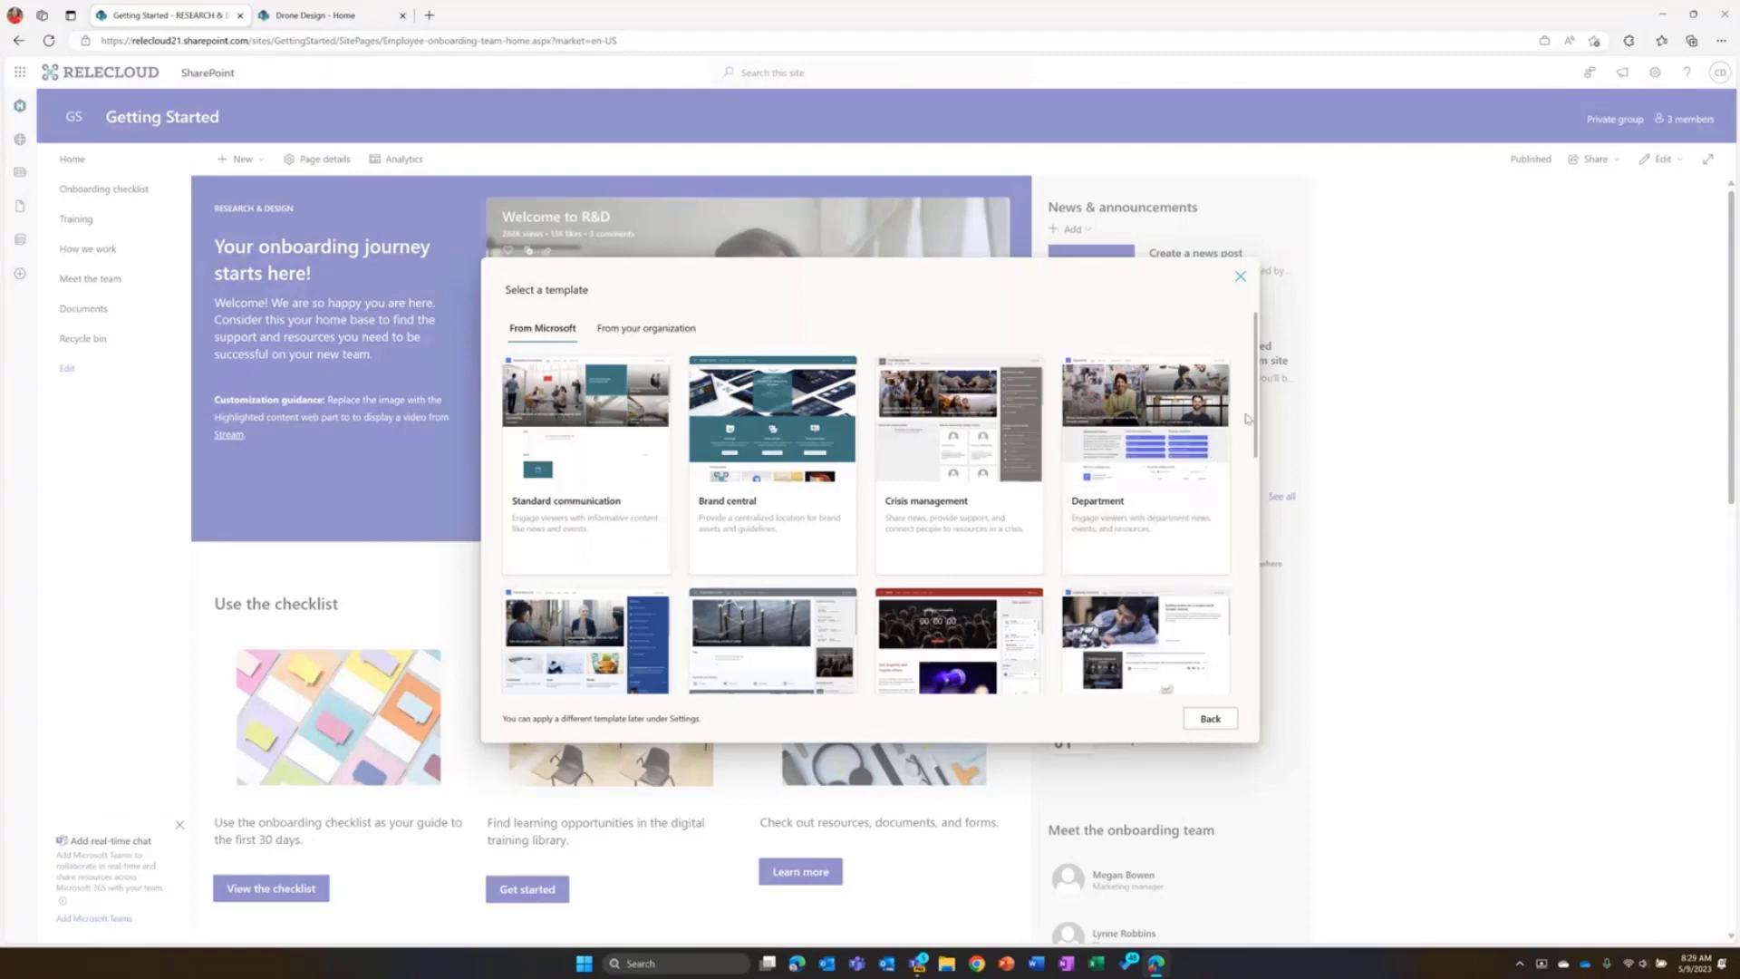
drag(1254, 413, 1245, 352)
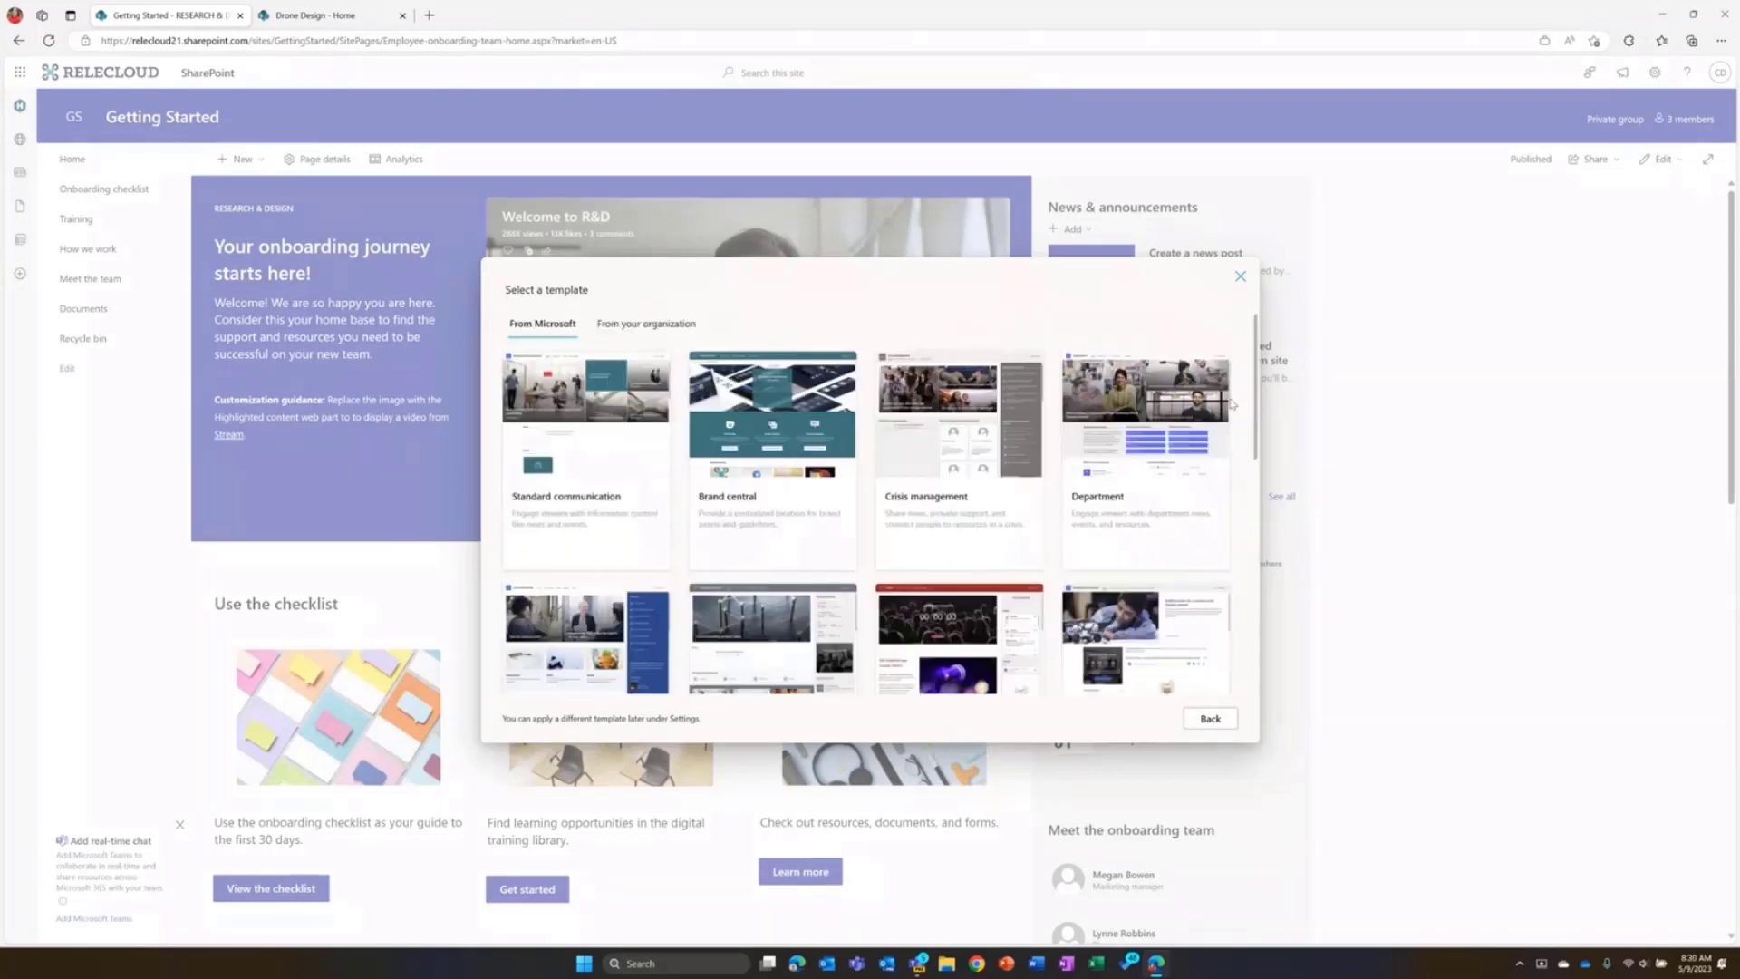
click(669, 341)
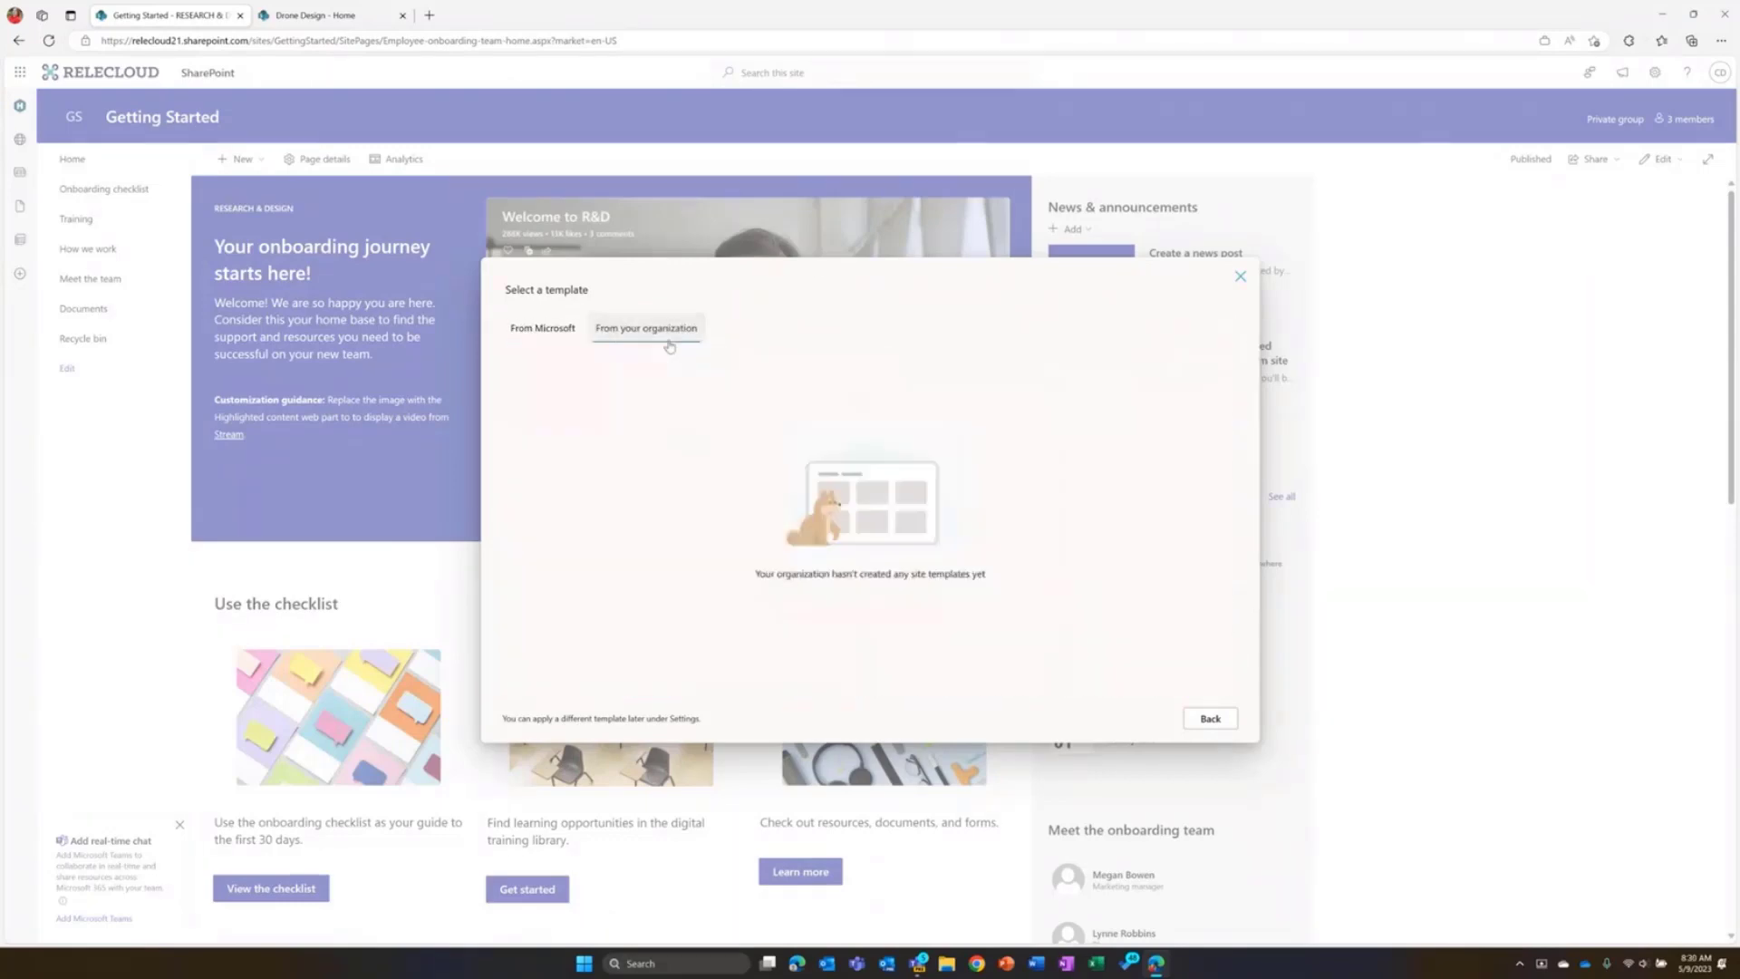
Switch back to the From Microsoft communication templates
click(523, 341)
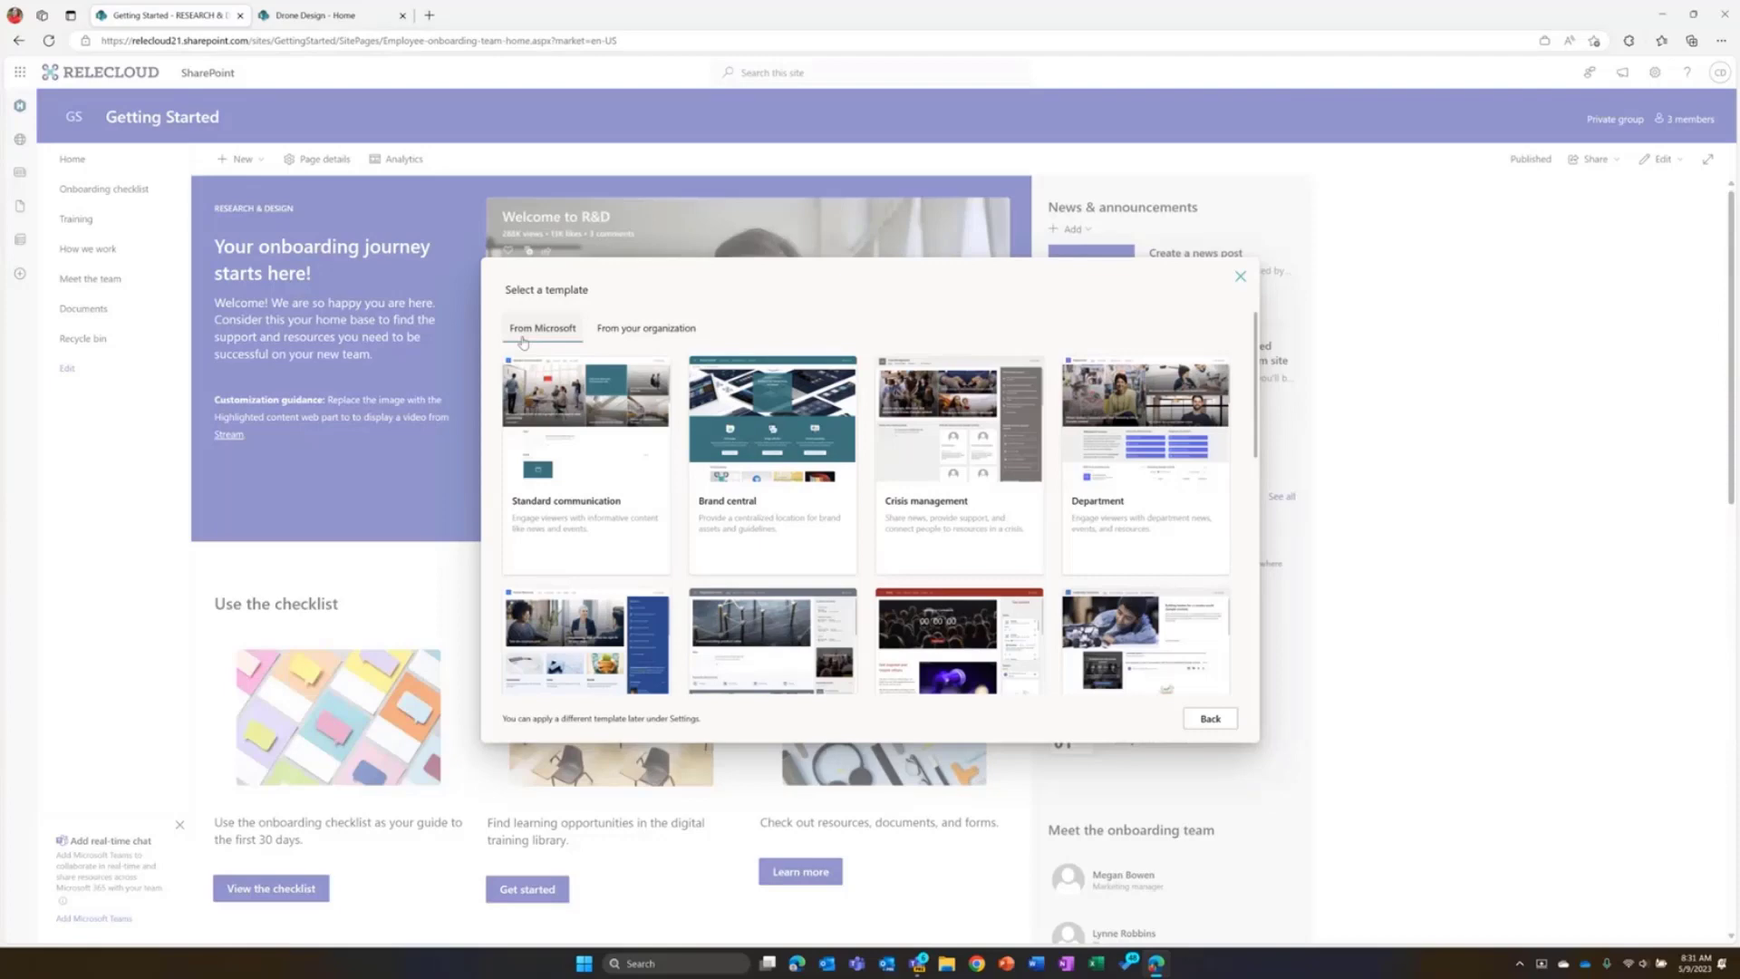
Zoom the page to 150% and close Edge's settings menu
key(ctrl+plus)
key(ctrl+plus)
key(ctrl+plus)
click(1721, 40)
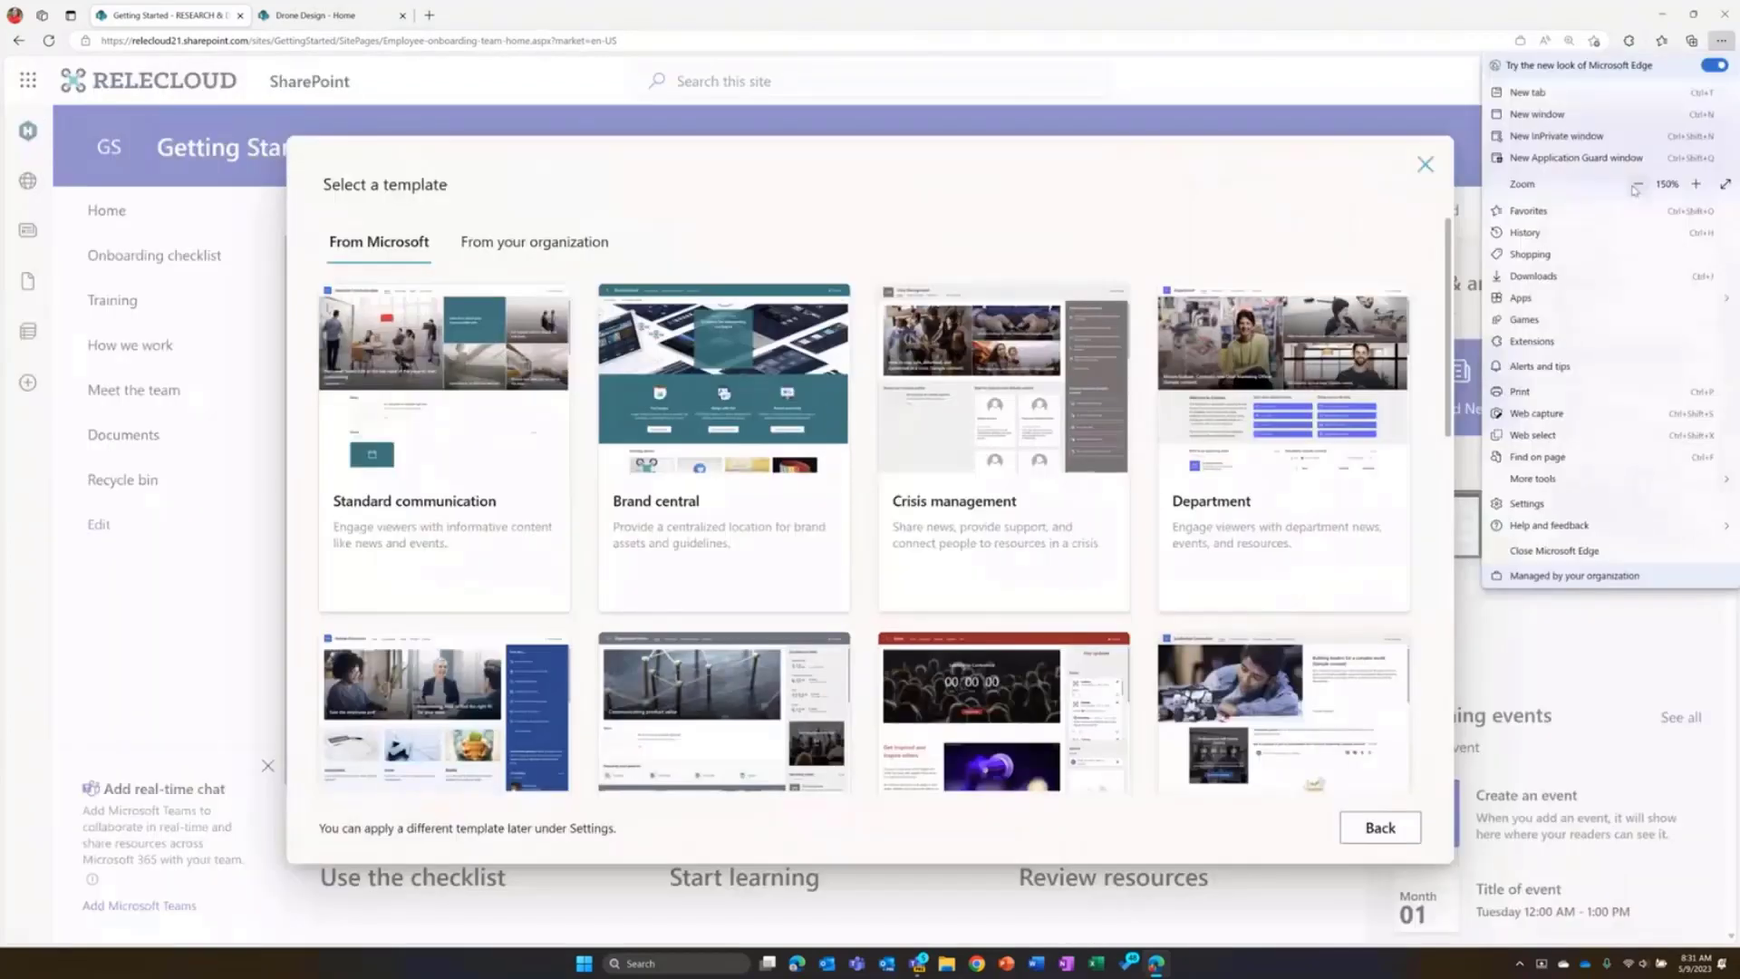
click(1722, 42)
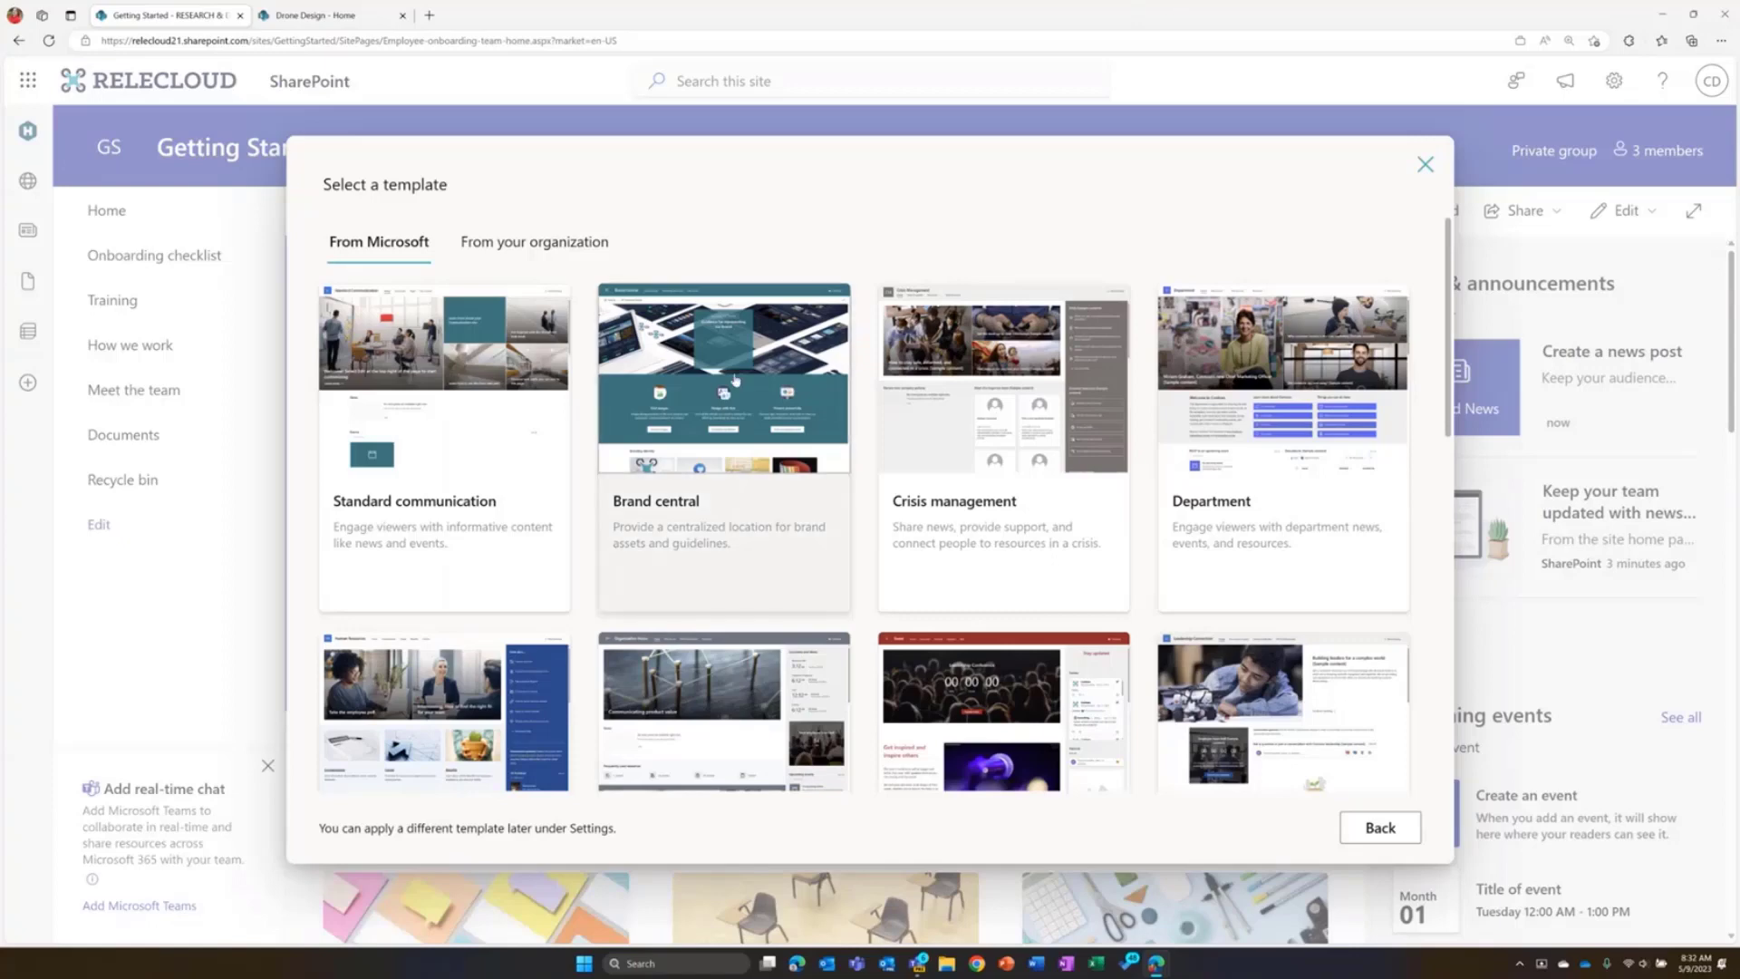
Preview Brand central full screen, scrolling its Home, Brand strategy, Marketing expression and Help center pages
click(735, 379)
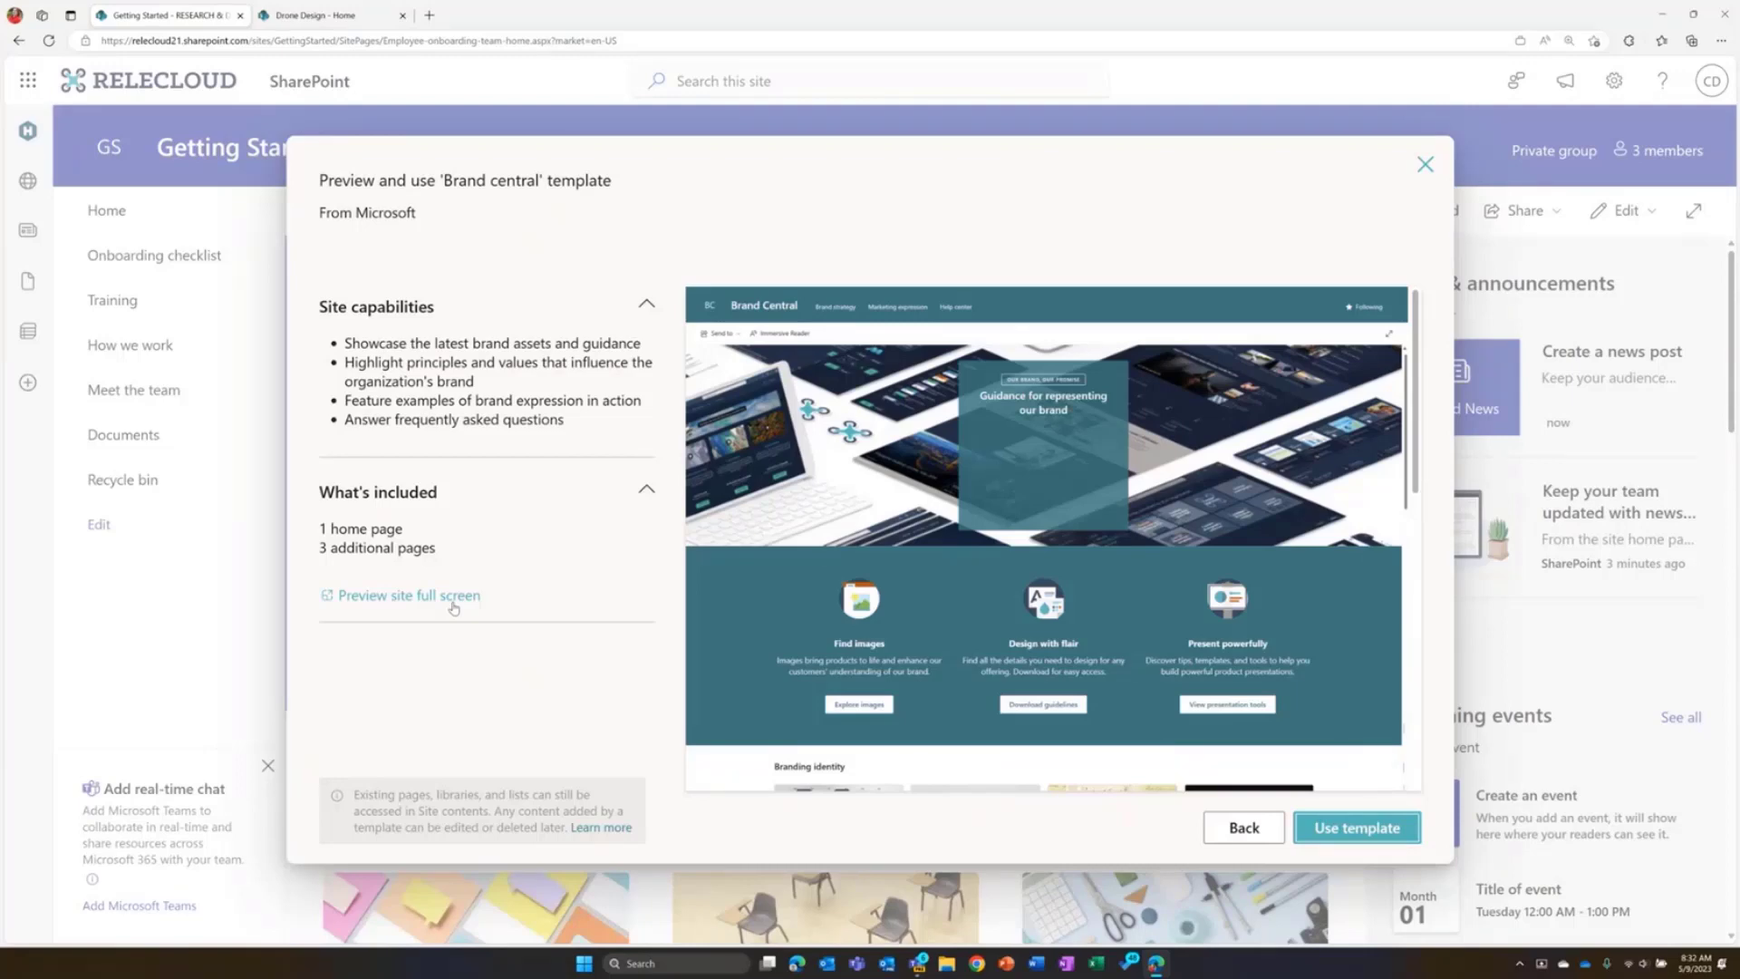
click(453, 603)
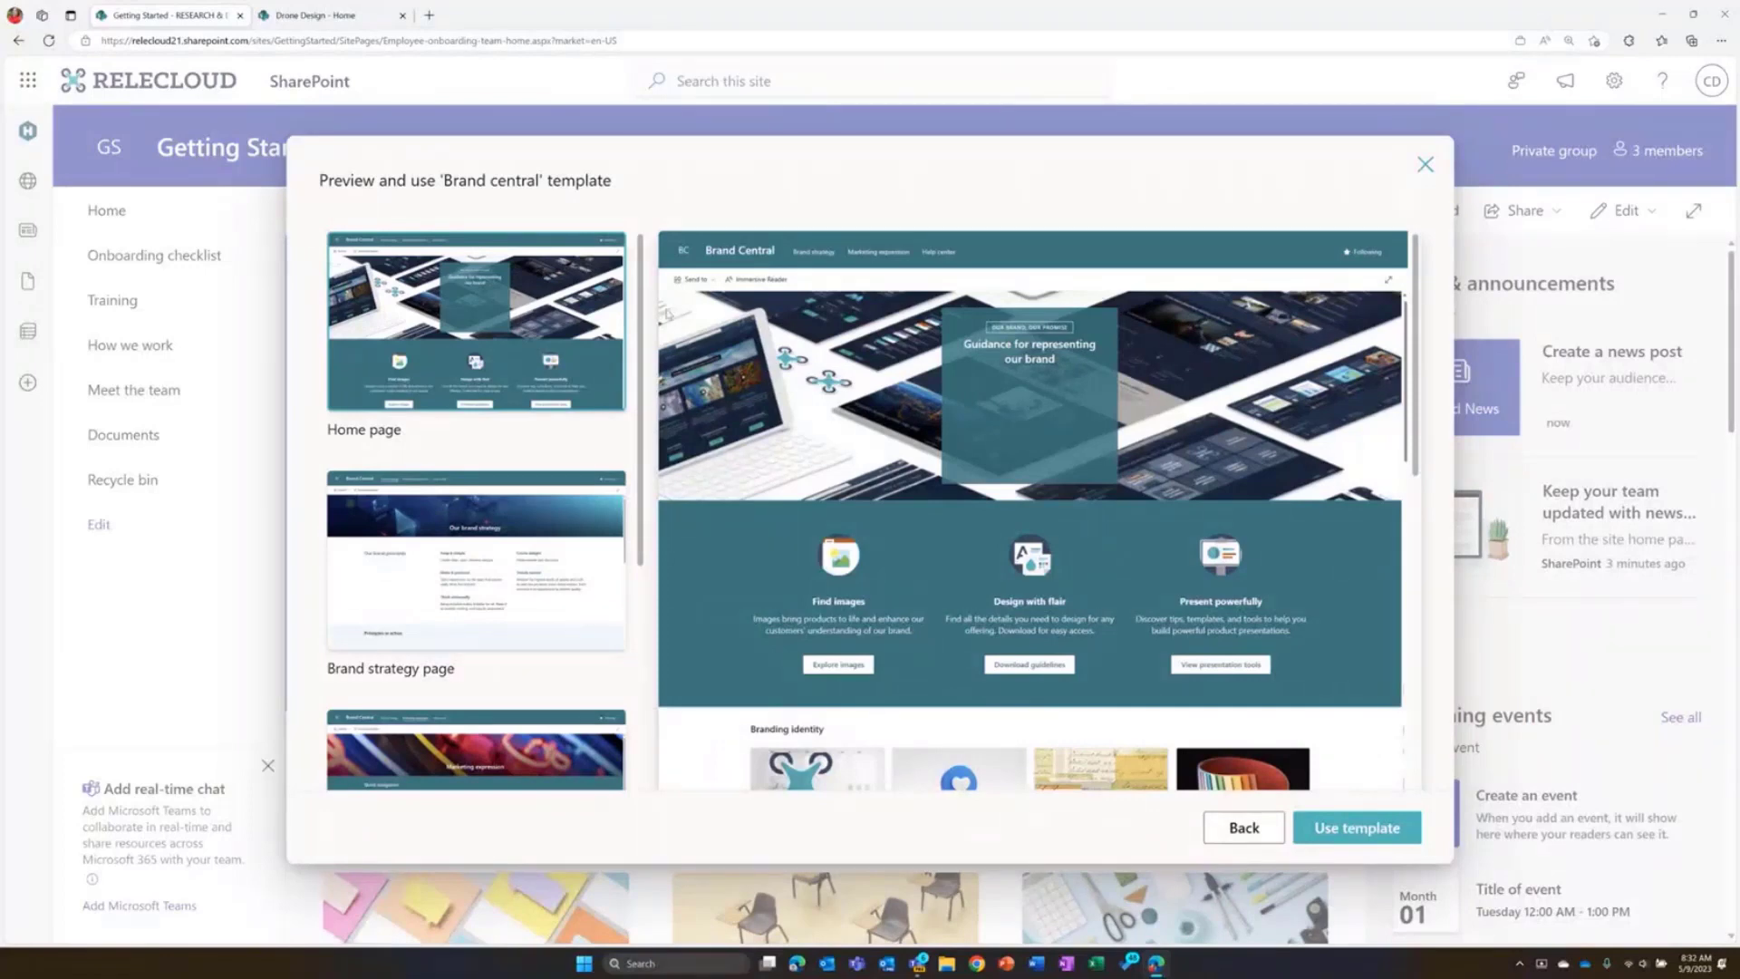
scroll(644, 292, down, 1)
drag(644, 292, 645, 566)
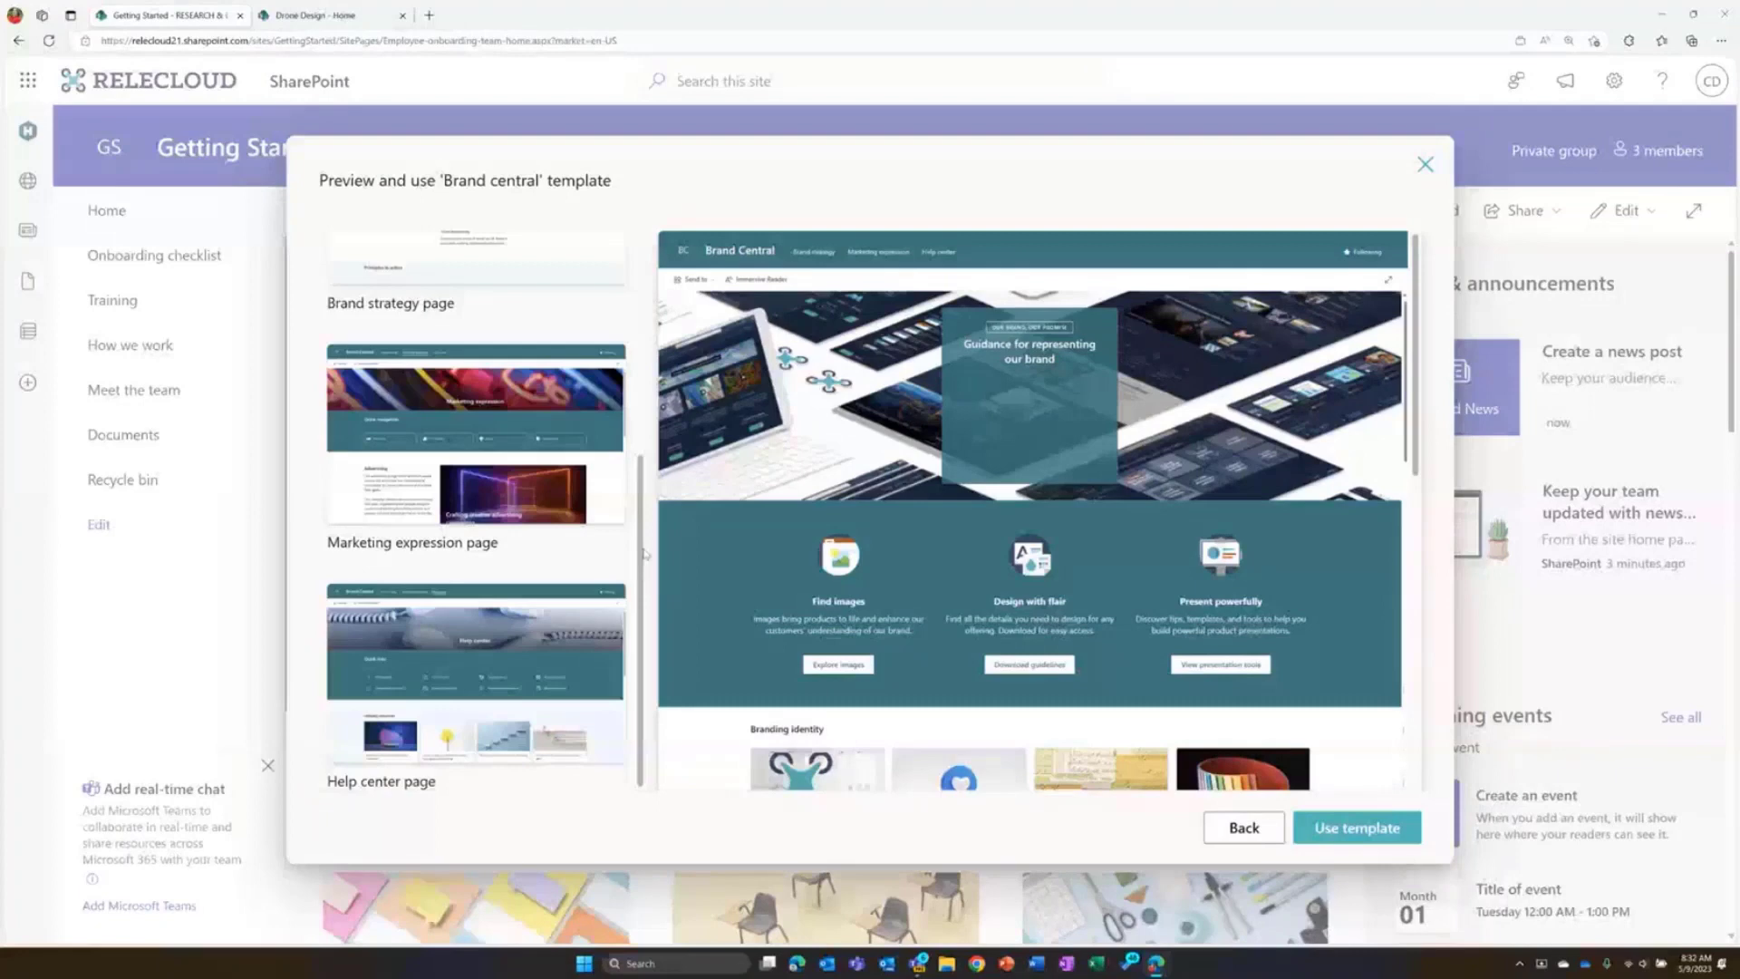
scroll(644, 553, up, 10)
click(1269, 829)
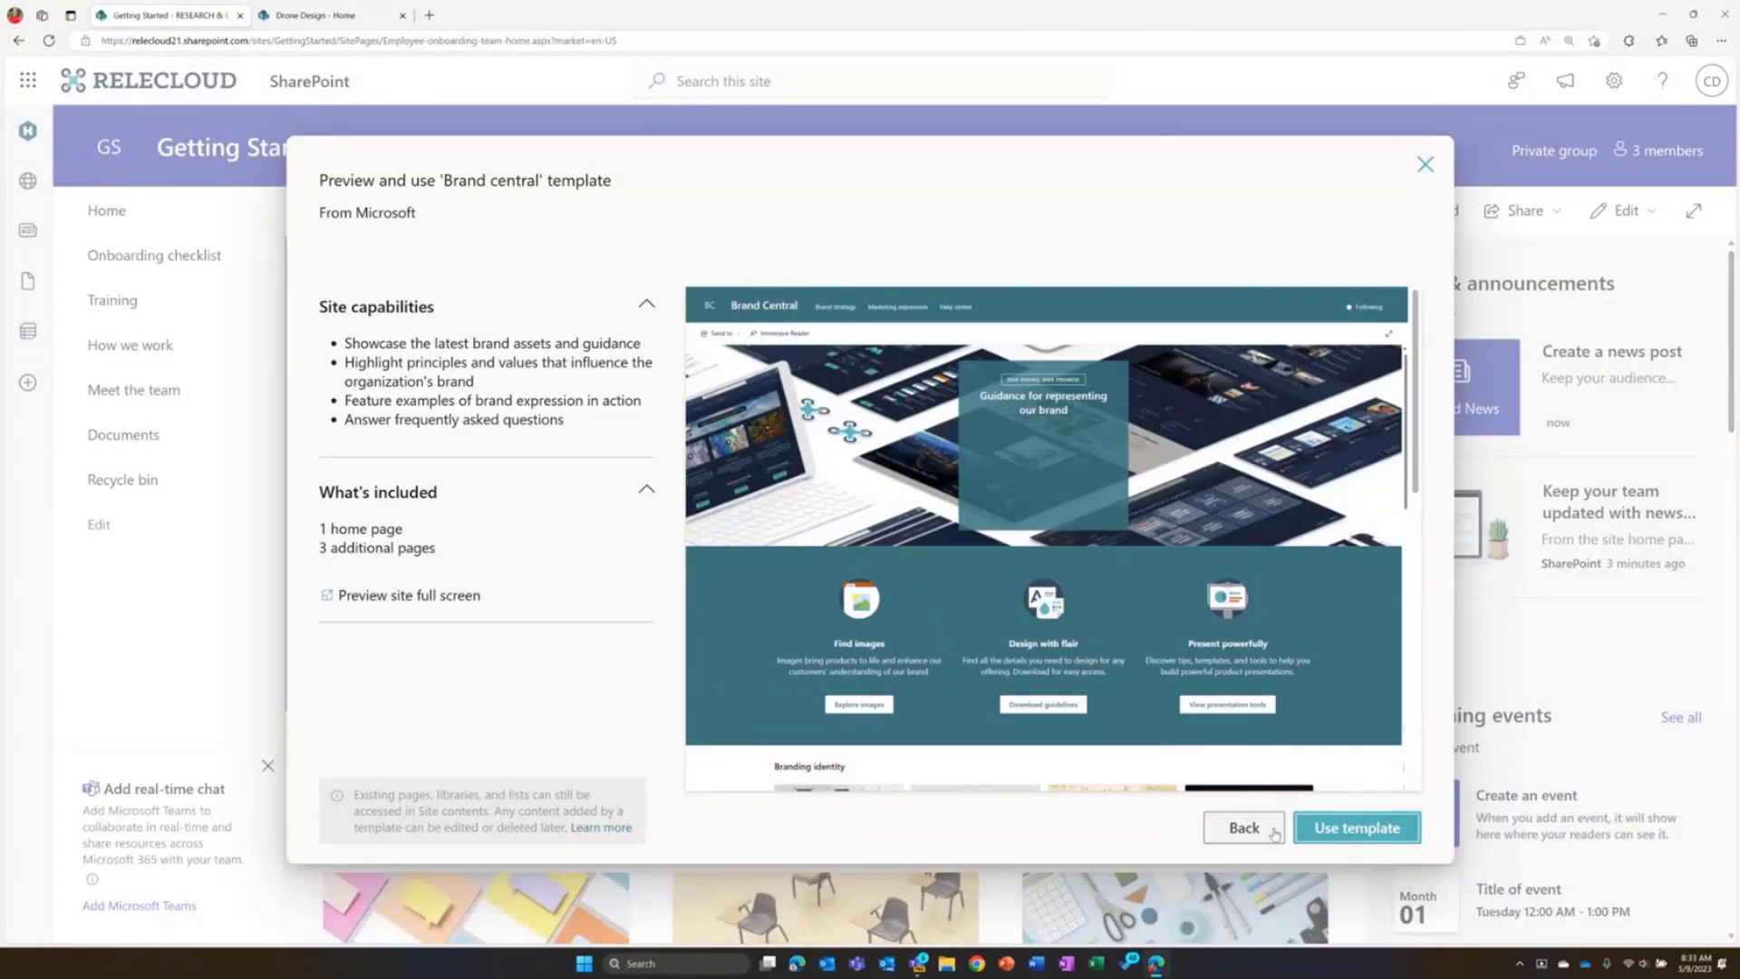
Return to the gallery, check the empty organization templates, then switch back to From Microsoft
click(1243, 828)
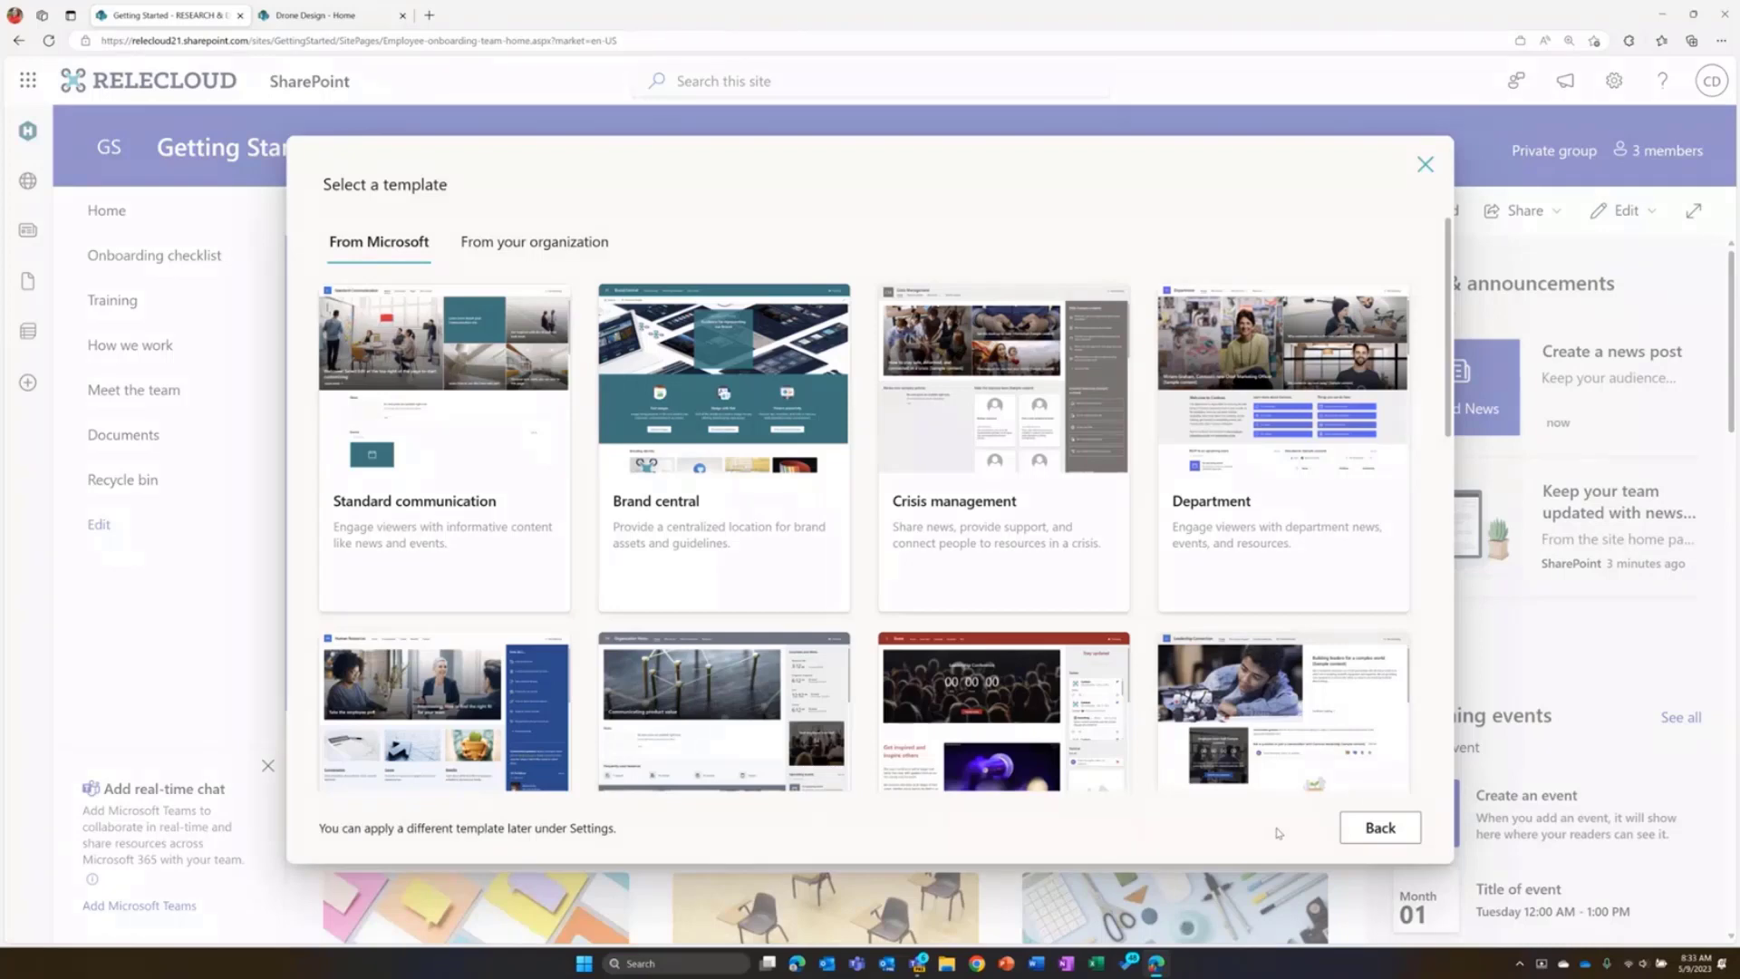
click(521, 252)
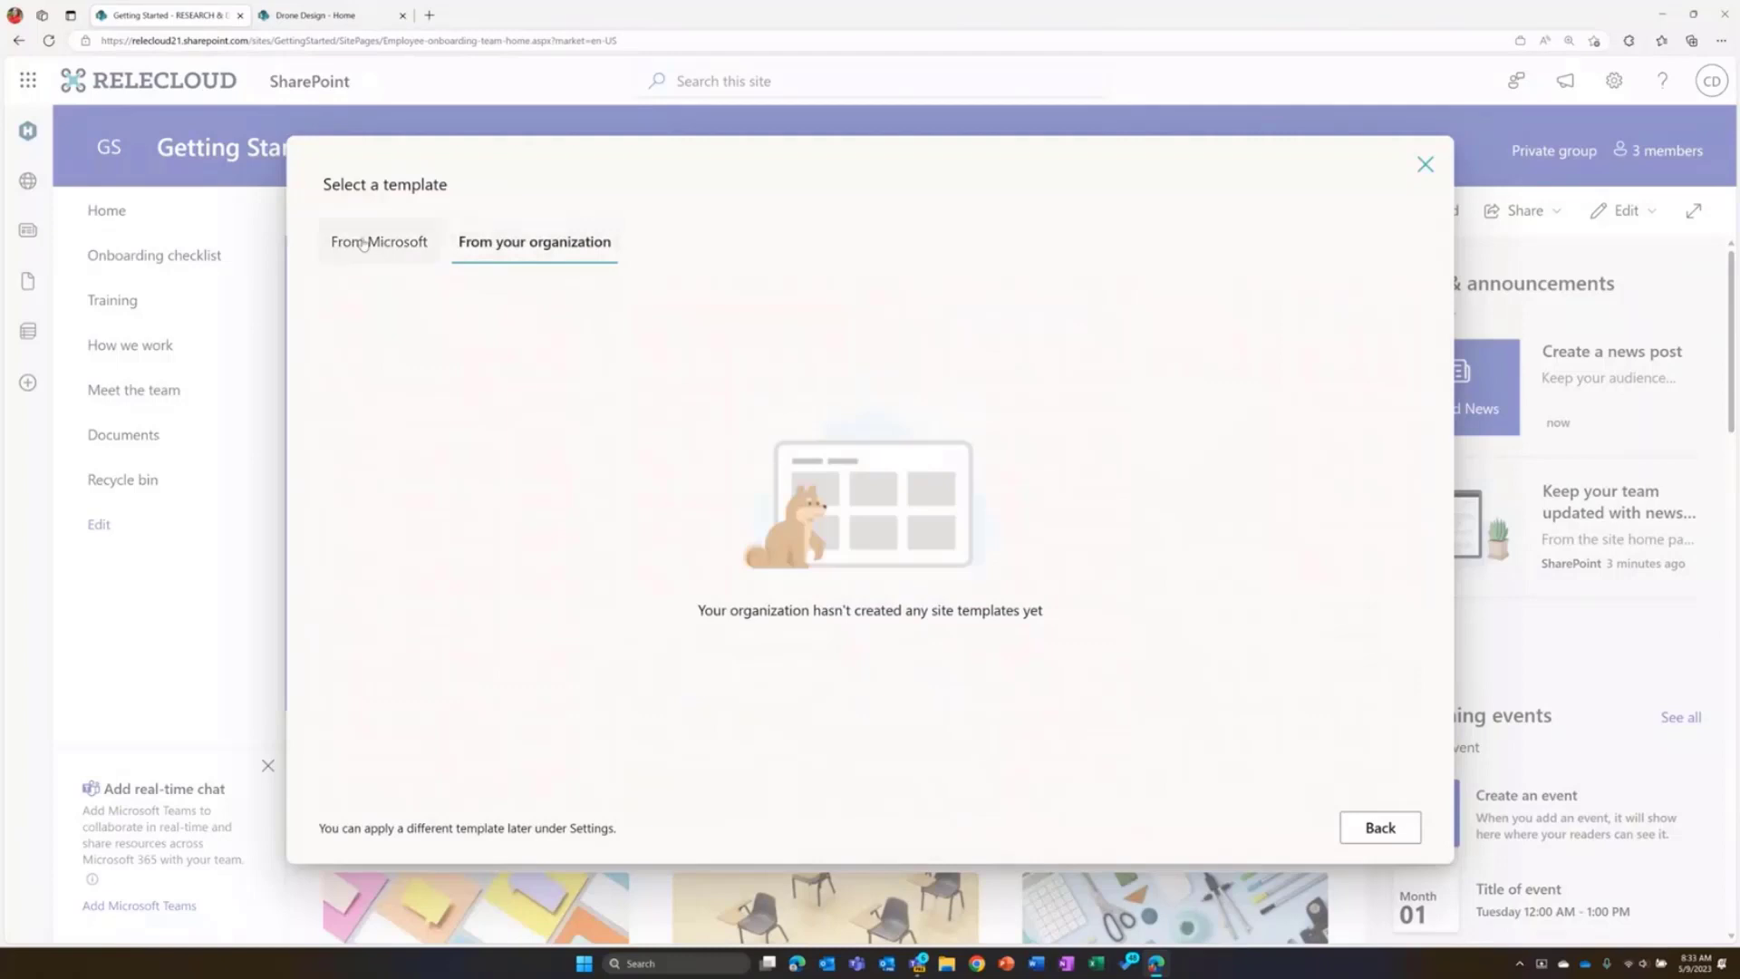
click(361, 243)
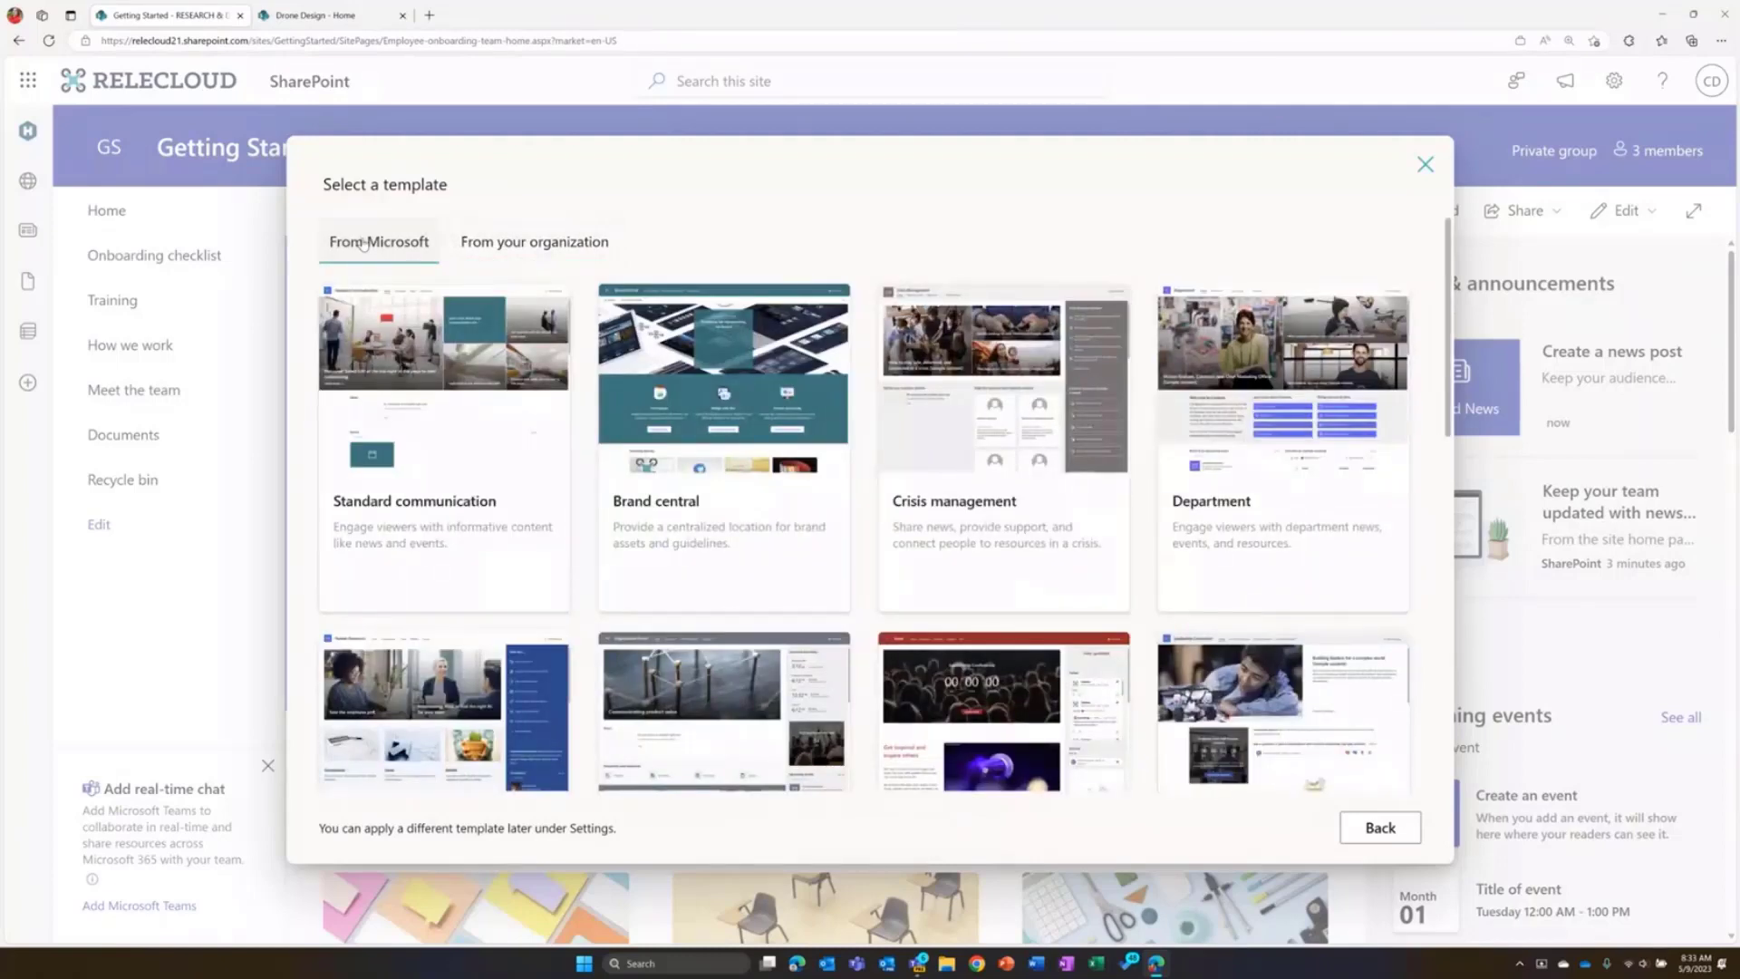